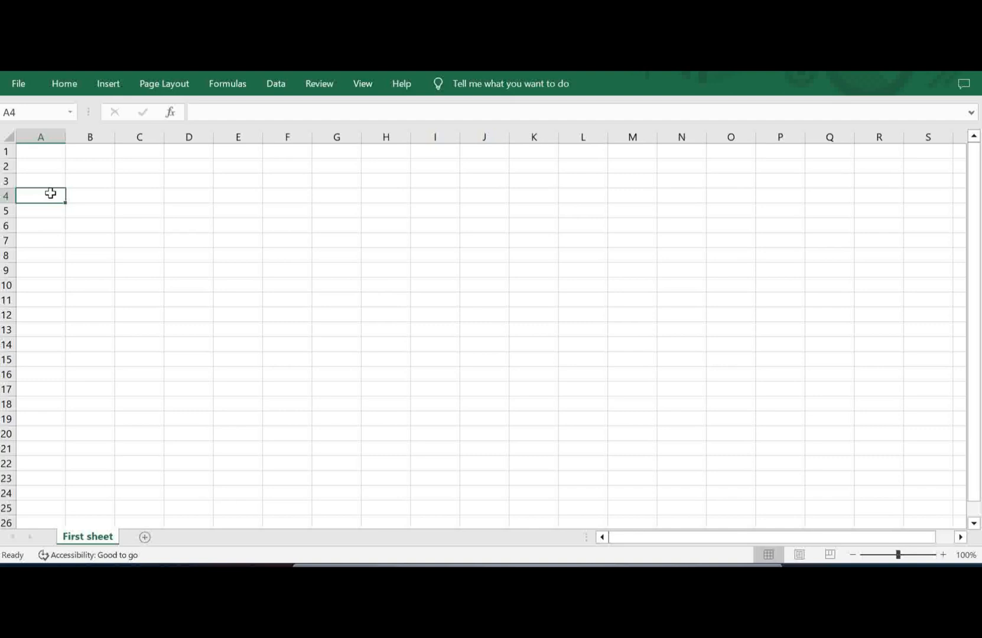
Step: Enter the column headings "roll no", "name of student" and "marks" in cells A4, B4 and C4
text(roll no)
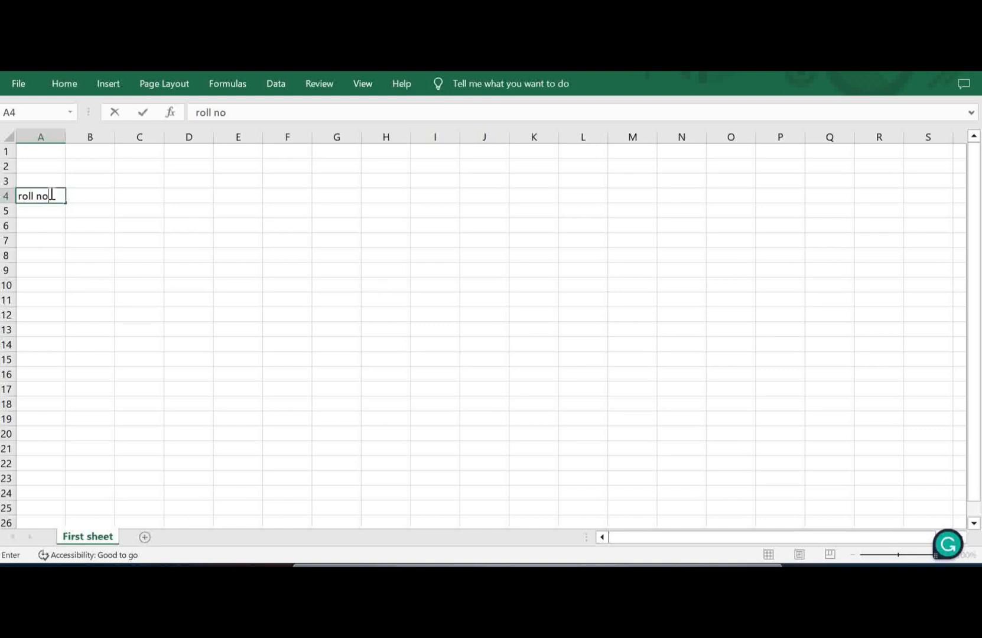
key(Tab)
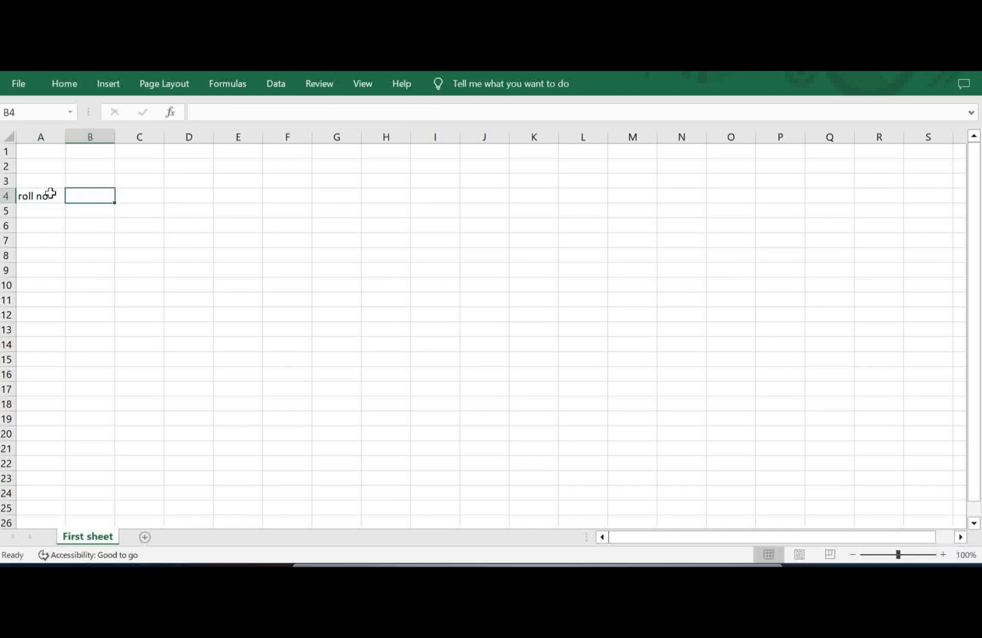
text(name )
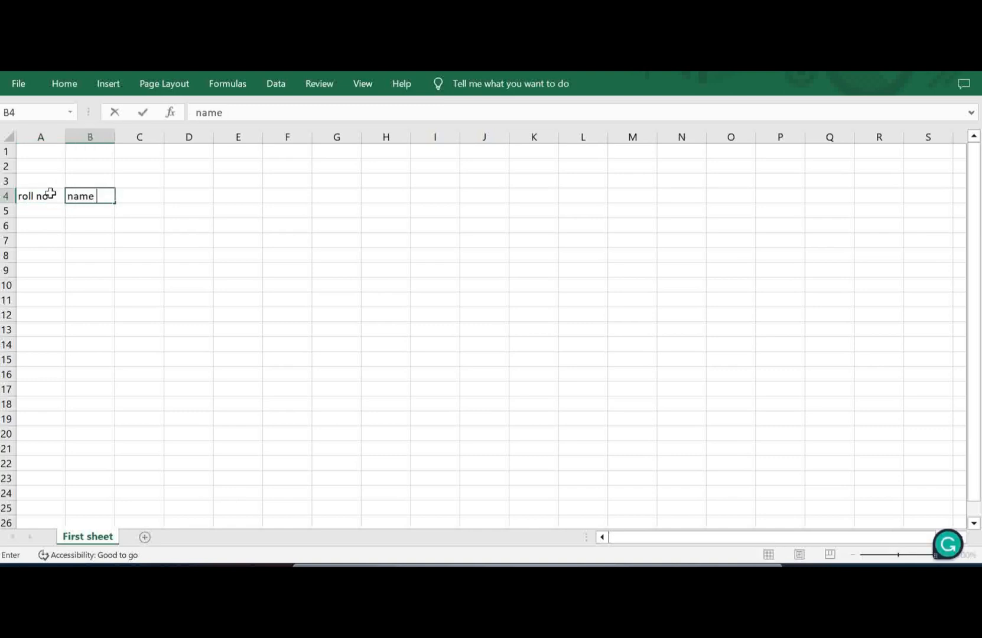
text(of student)
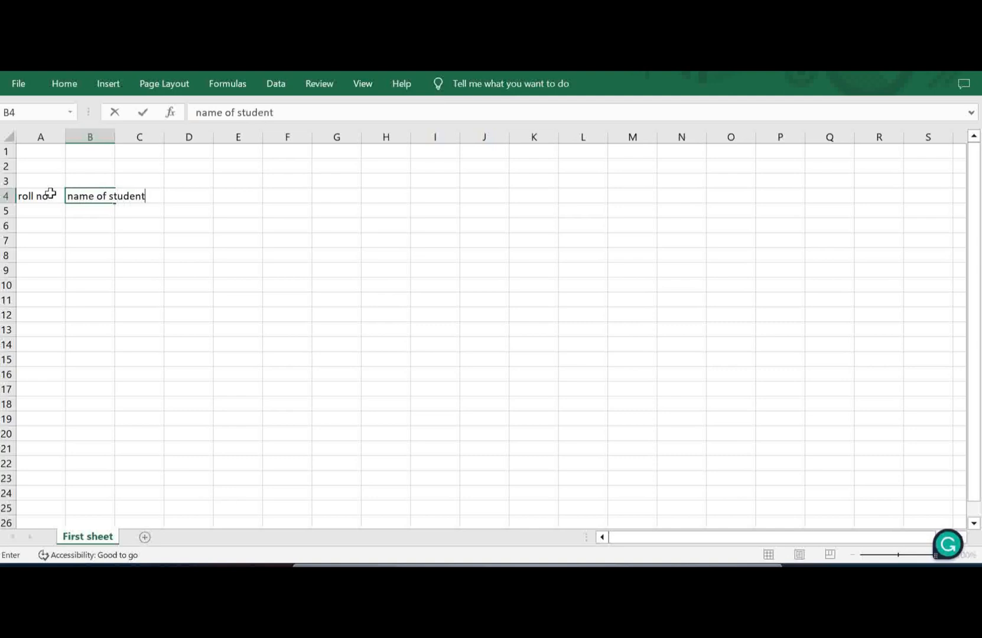
key(Tab)
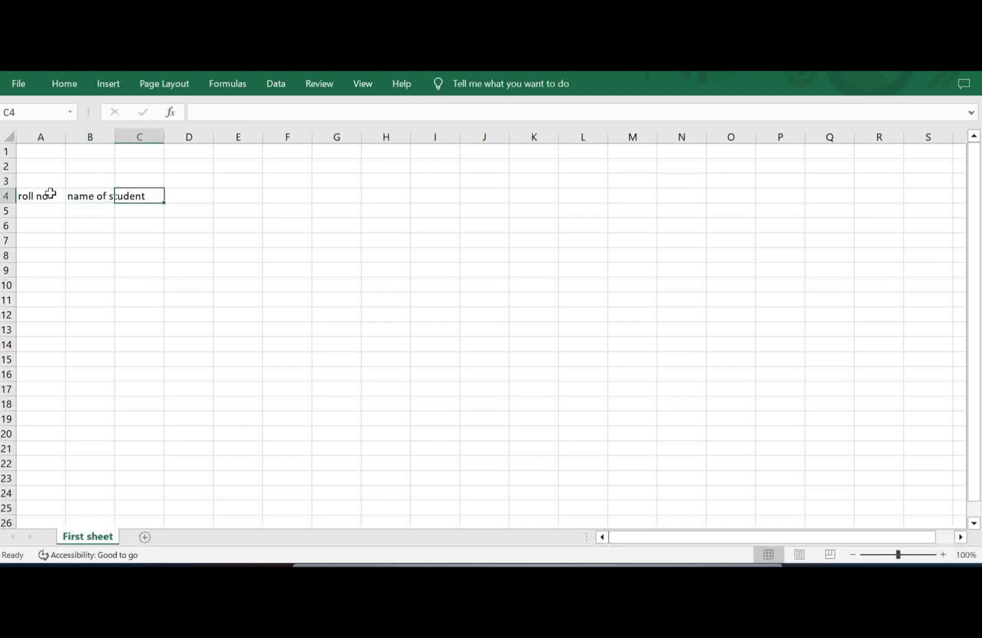
text(mark)
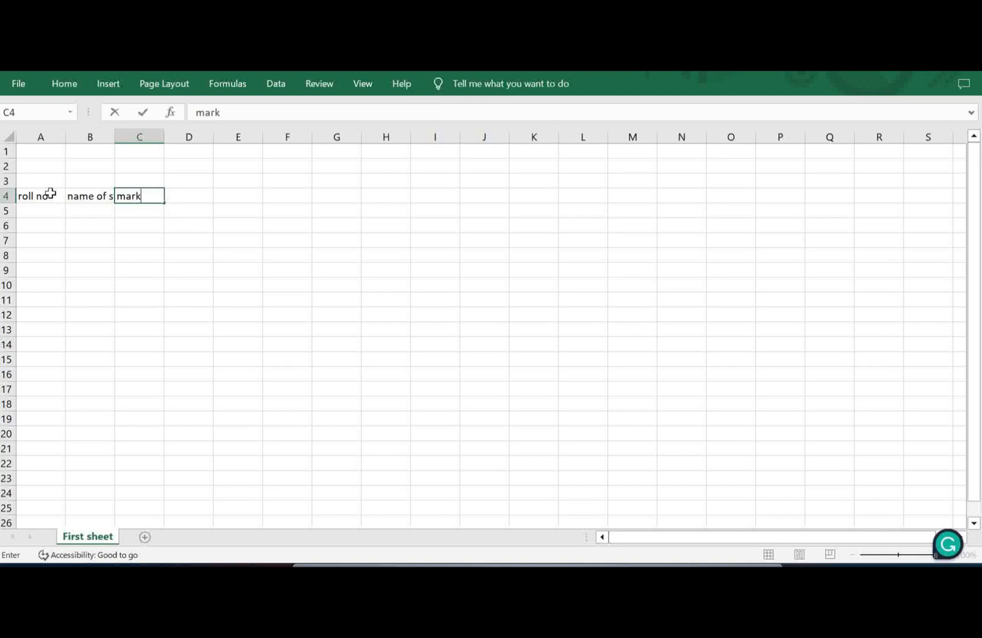
text(s)
click(140, 253)
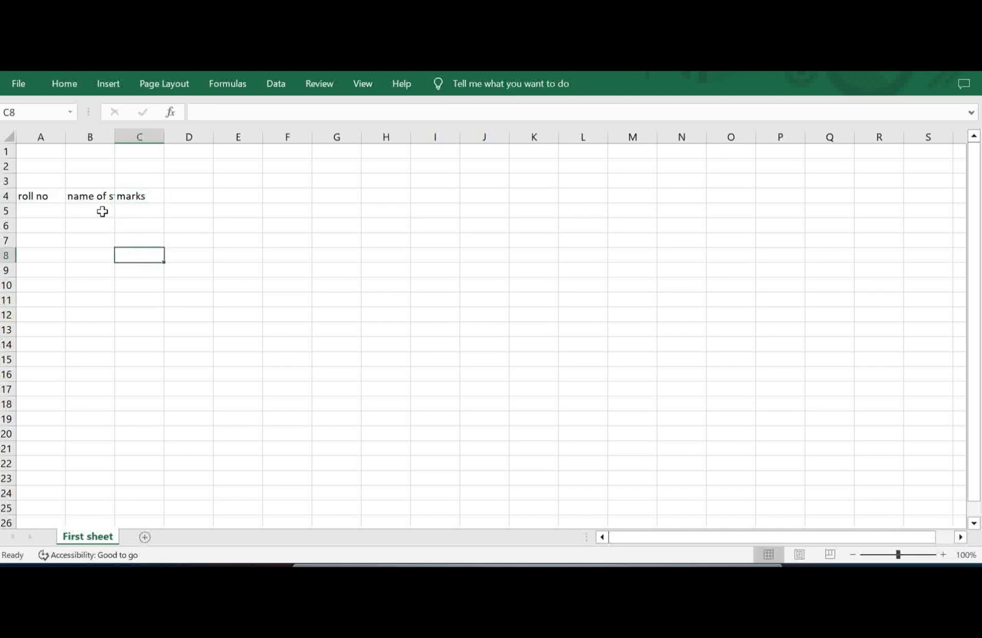
Step: Try selecting the heading cells A4:C4 as a range, as well as the whole of row 4
click(31, 195)
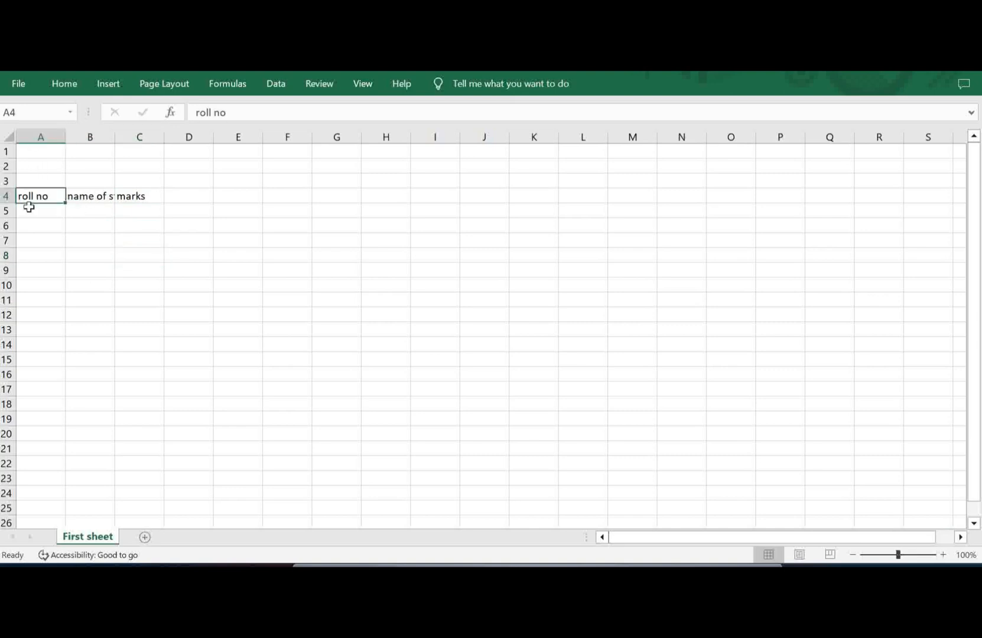
click(45, 214)
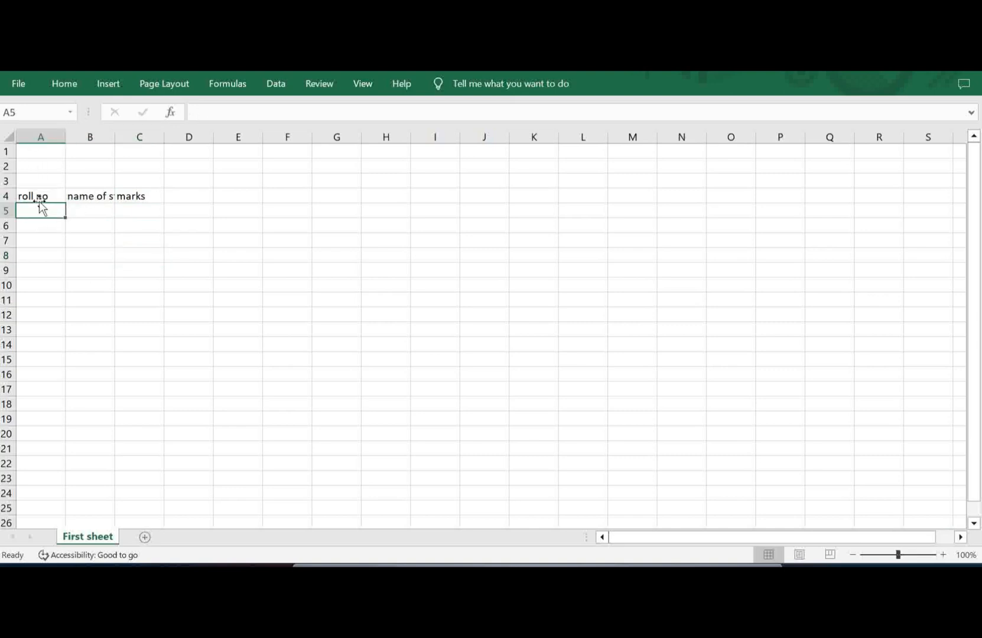
click(41, 196)
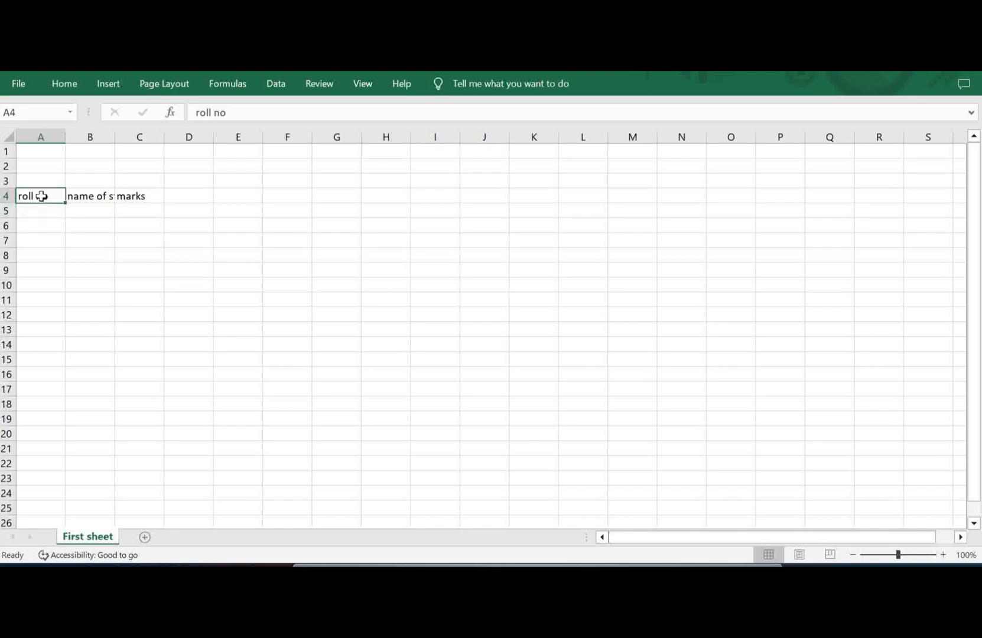
drag(41, 197, 131, 201)
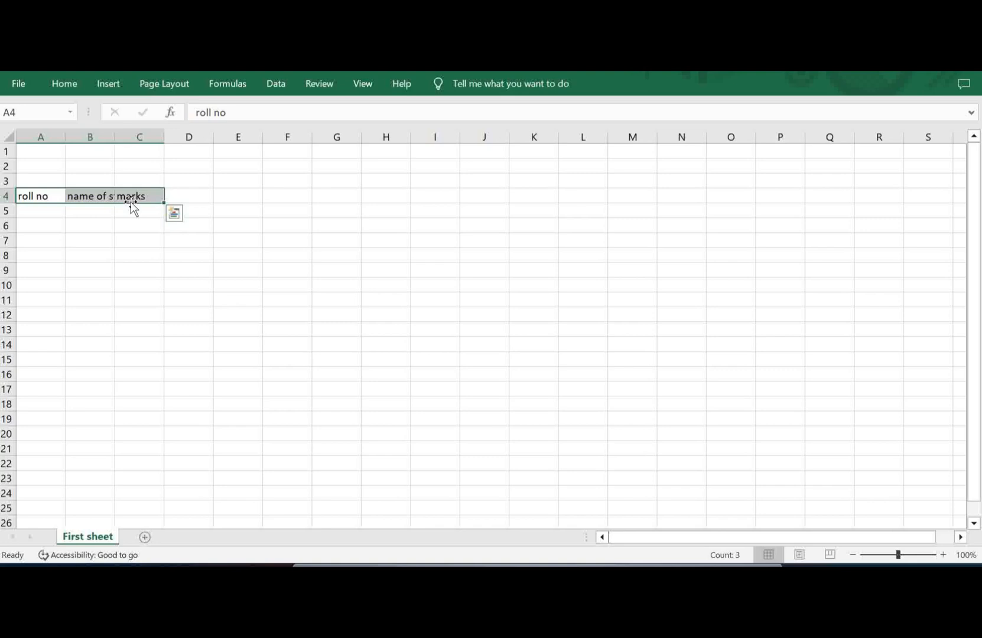
click(67, 241)
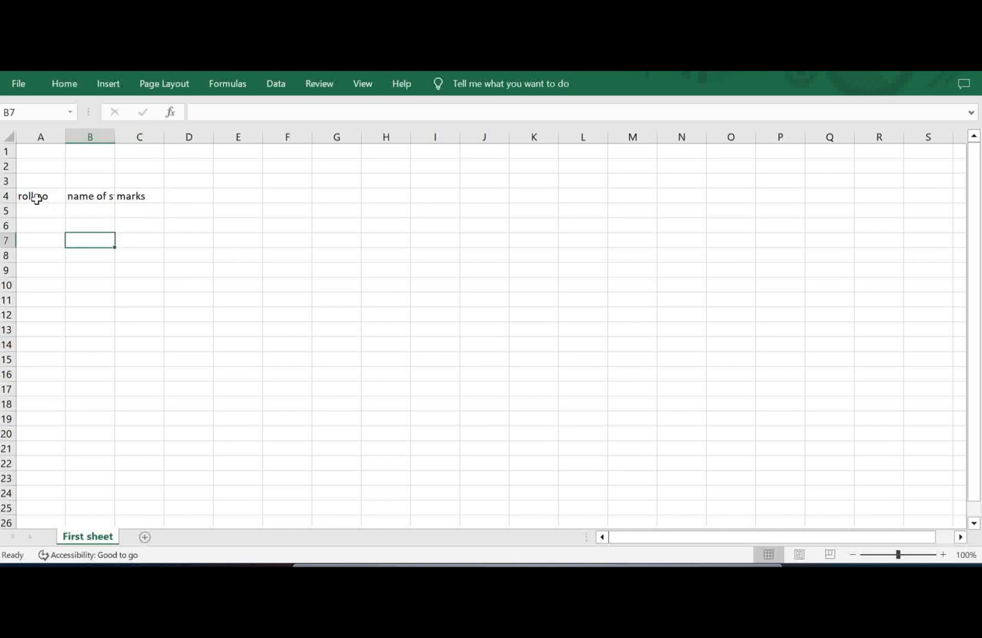
drag(37, 199, 141, 199)
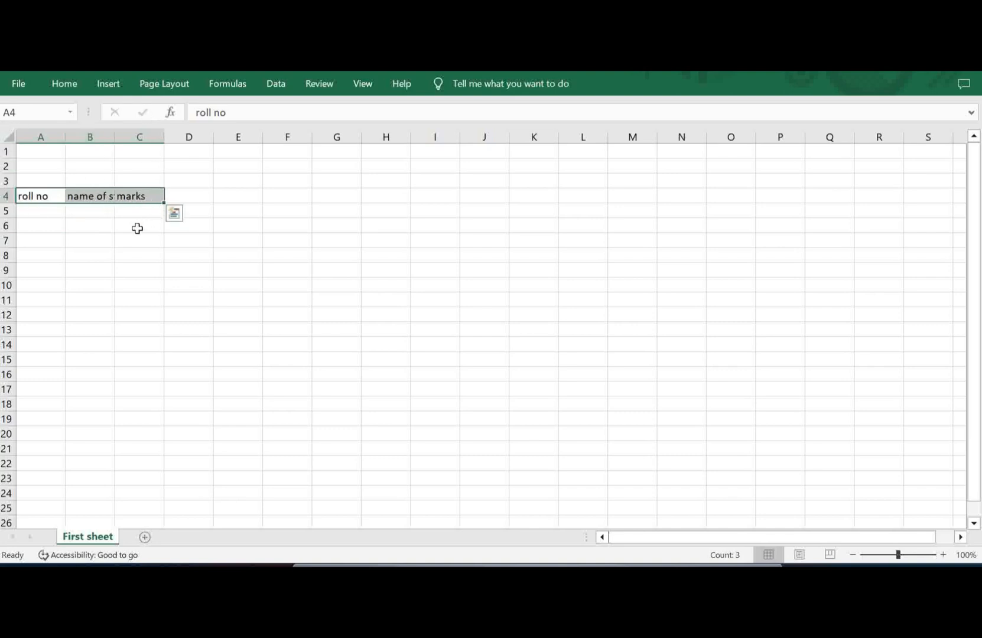
click(136, 227)
click(3, 196)
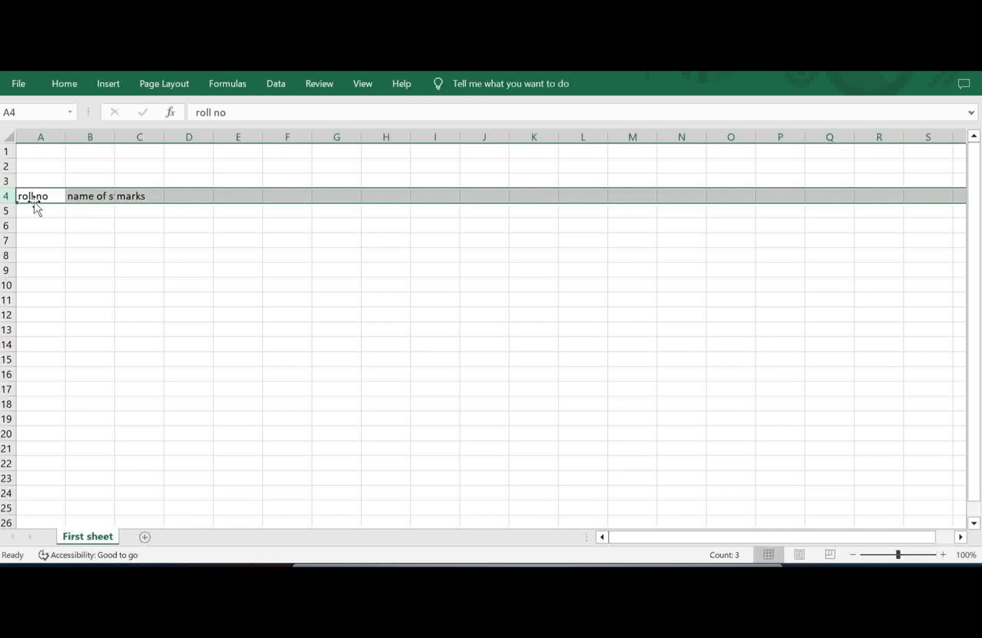
click(94, 244)
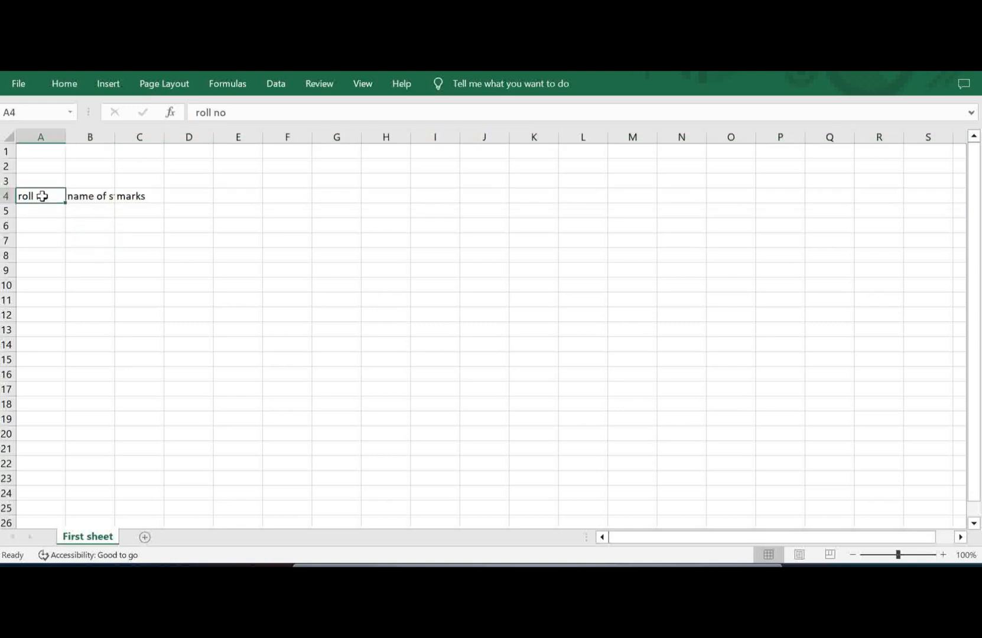
Step: Try Bahnschrift Condensed and Calibri on the heading cells A4:C4, and set their font to Bradley Hand ITC
drag(42, 196, 164, 202)
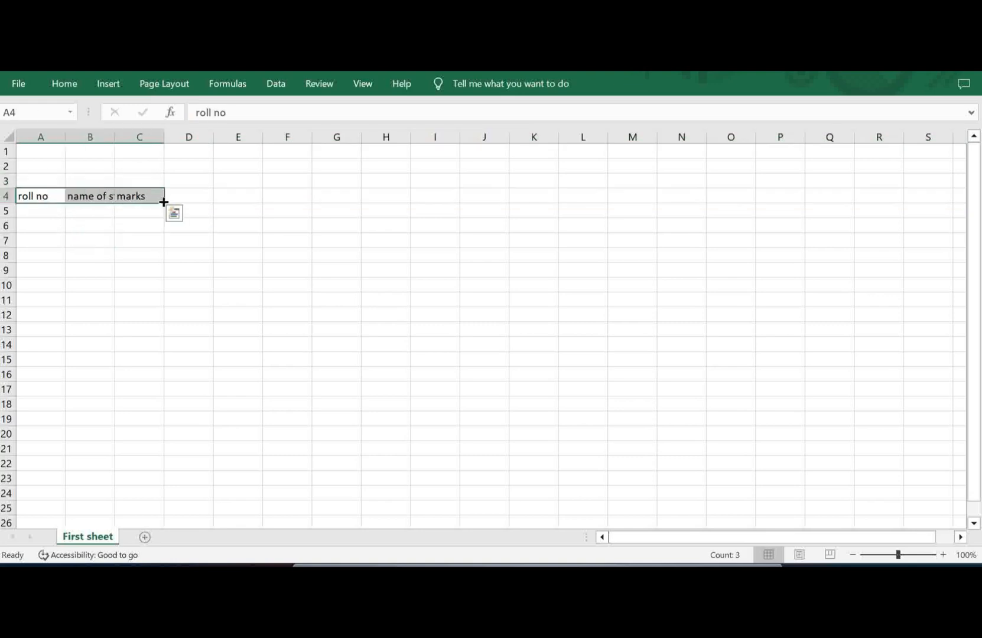
click(70, 88)
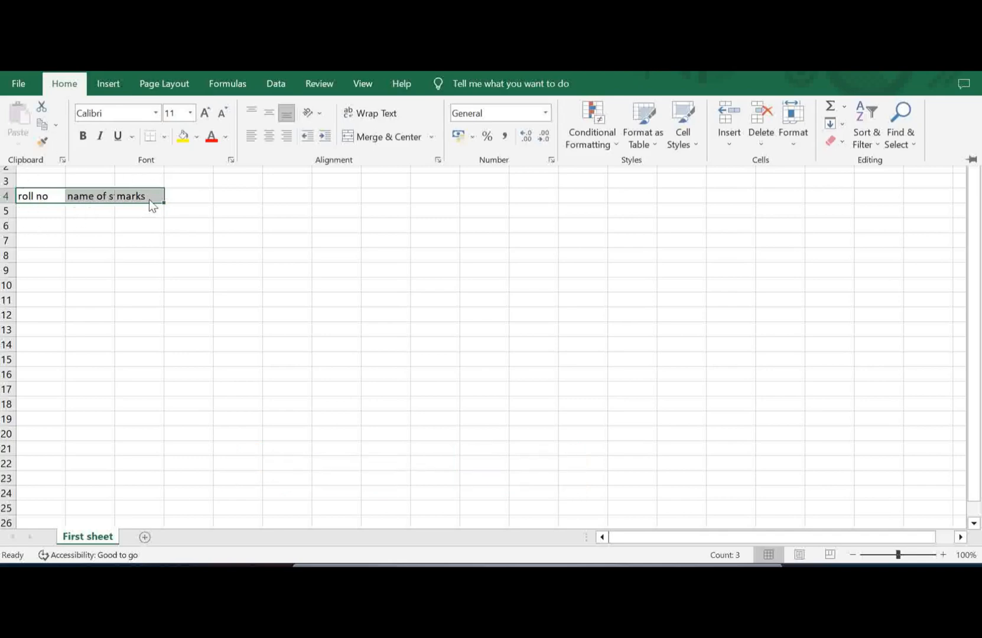
click(156, 113)
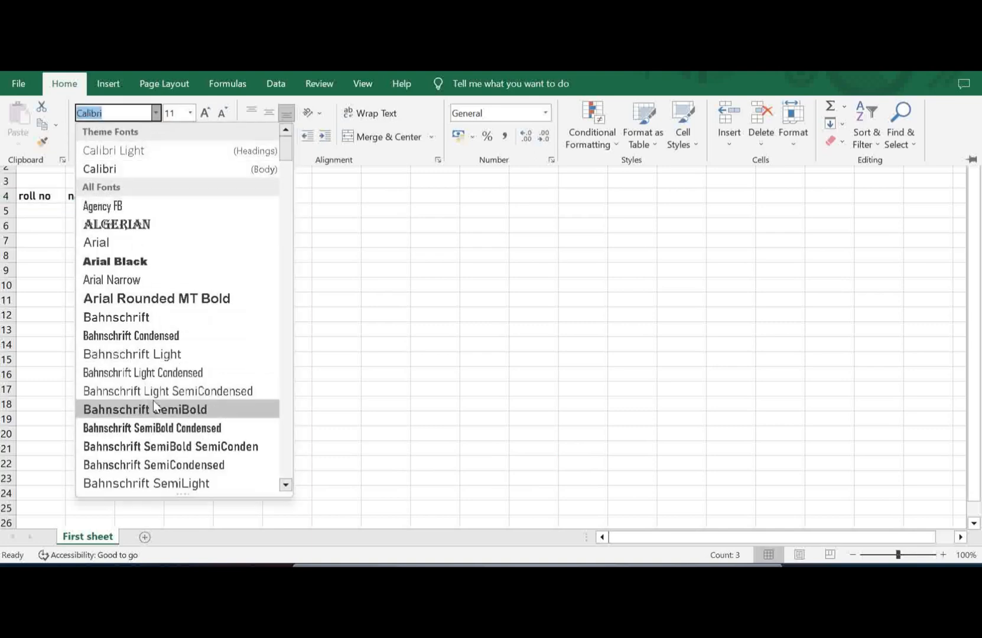
click(151, 336)
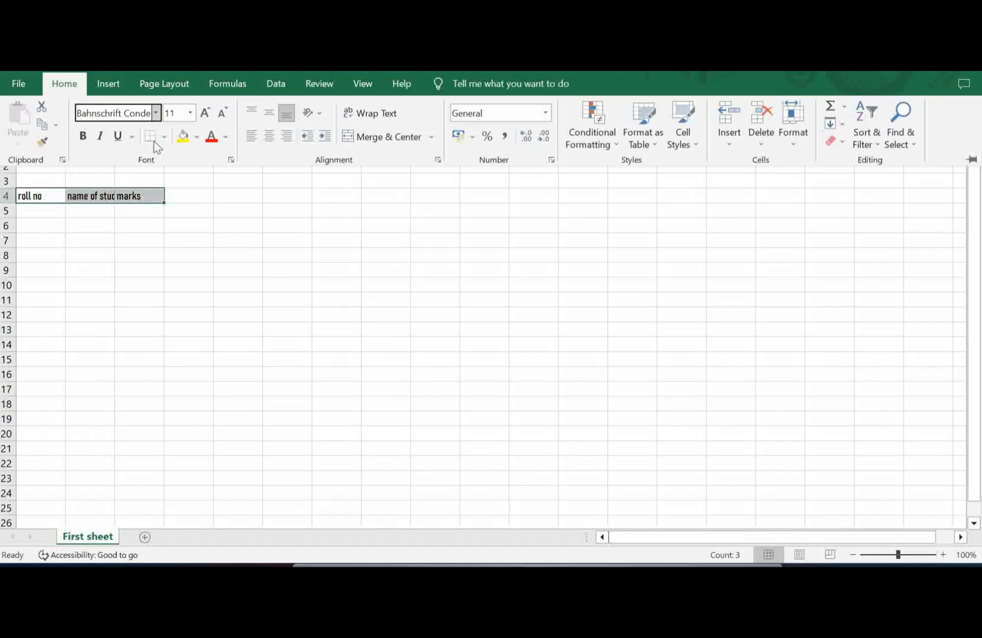
click(156, 114)
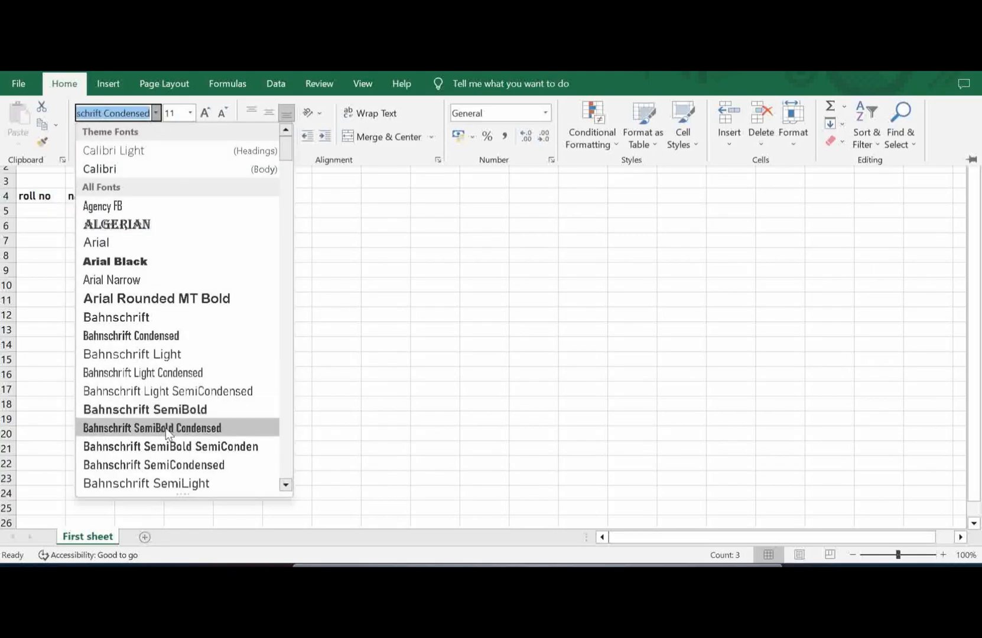
scroll(168, 450, down, 12)
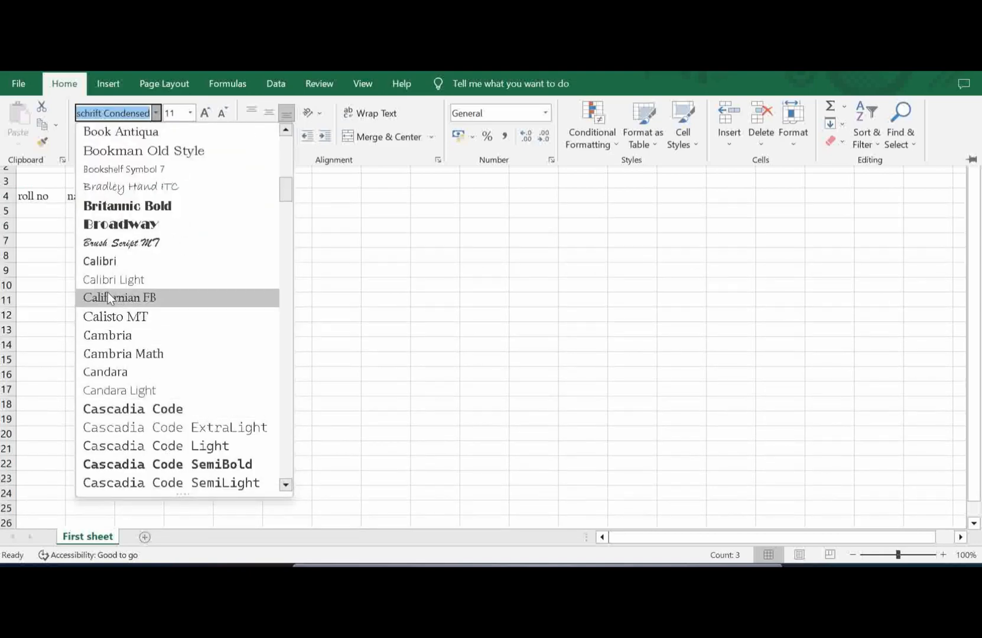
click(100, 262)
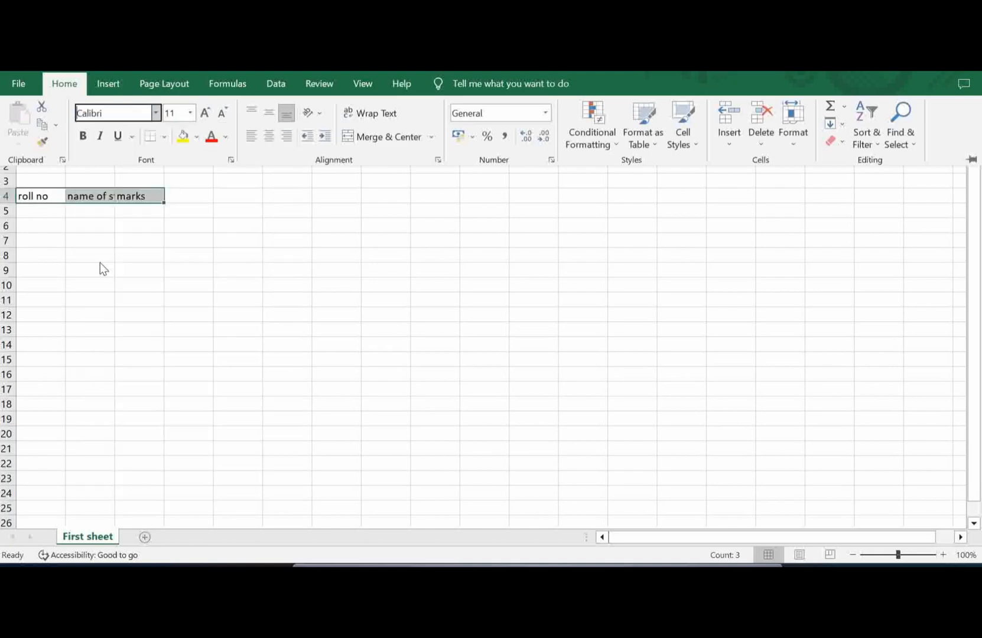
click(156, 112)
click(126, 406)
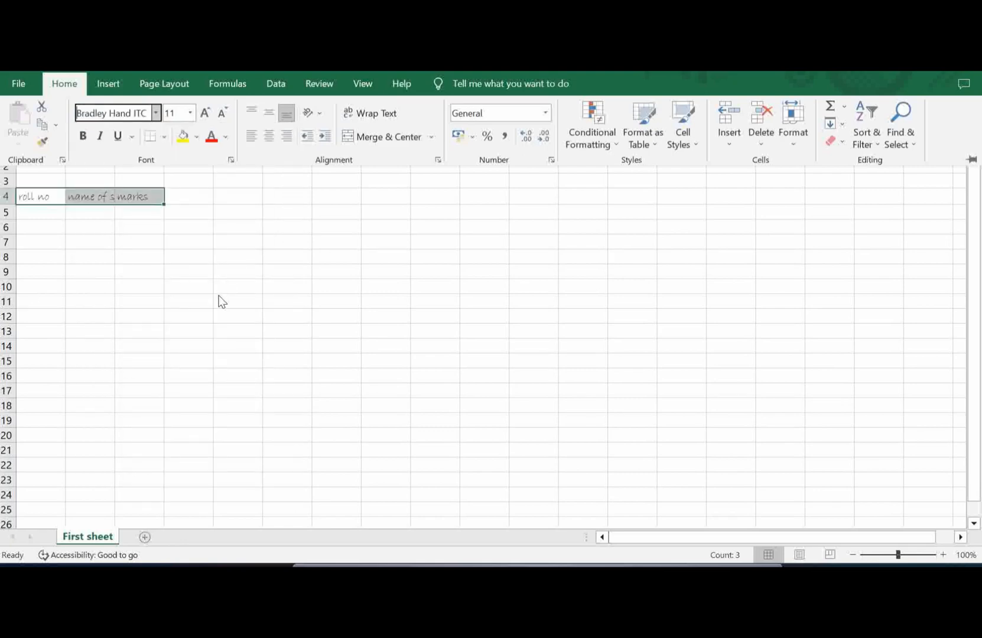
Step: Set the font size of the headings in A4:C4 to 14 and increase it in increments to 36
click(191, 114)
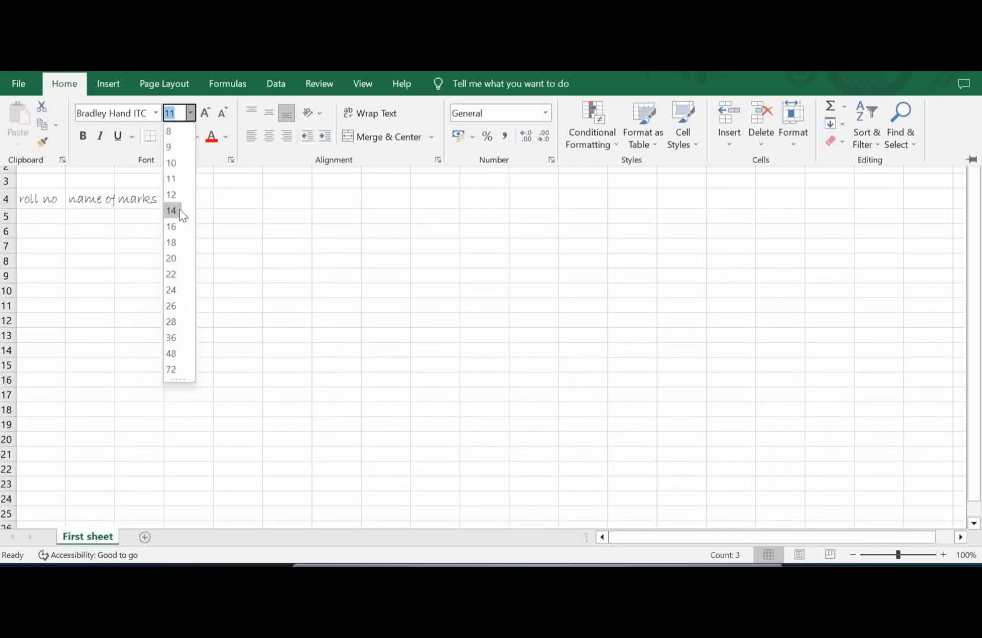
click(171, 210)
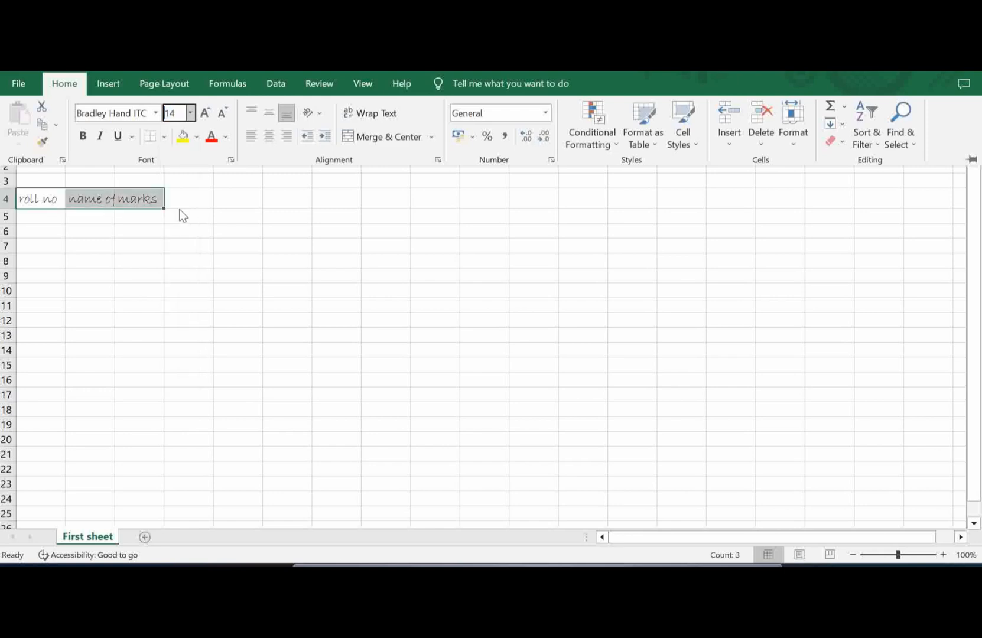
click(208, 112)
click(208, 113)
click(209, 113)
click(209, 113)
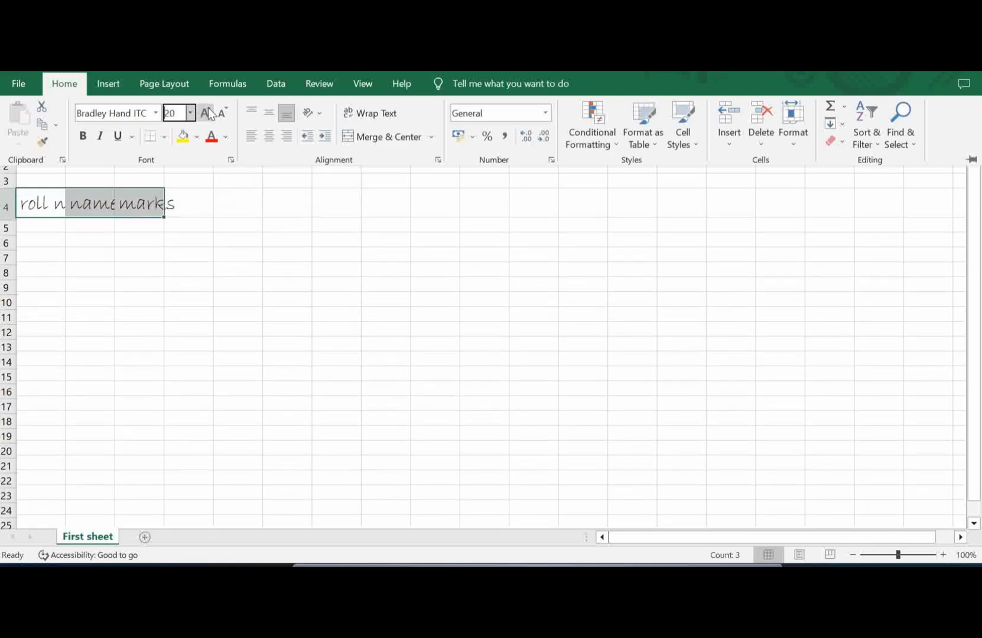
click(209, 113)
click(209, 112)
click(209, 113)
click(208, 113)
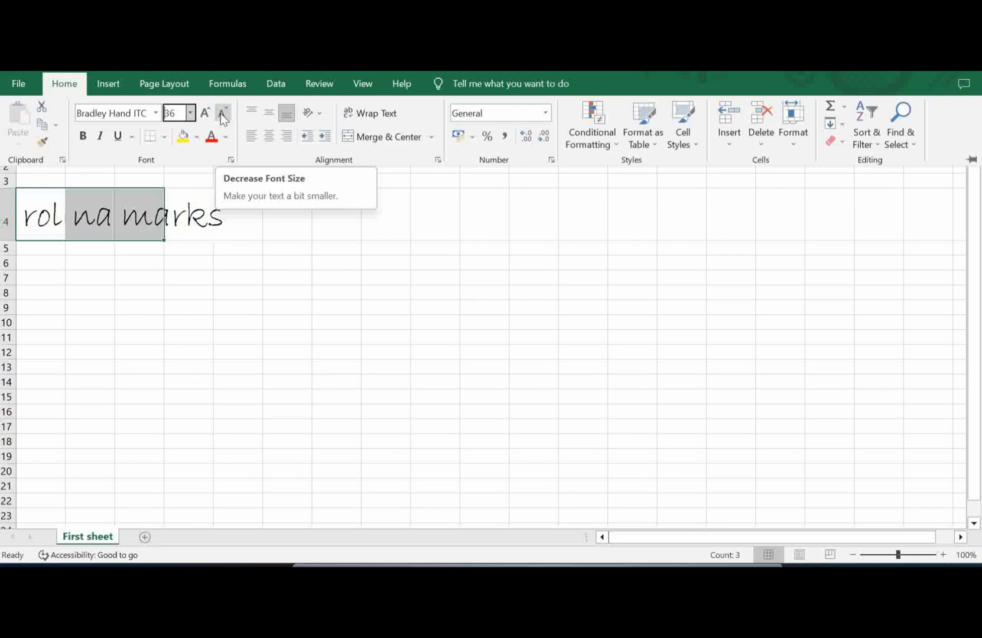
Step: Decrease the headings' font size in increments to 10, and increase it by one increment to 11
click(222, 115)
click(222, 114)
click(223, 115)
click(222, 114)
click(222, 115)
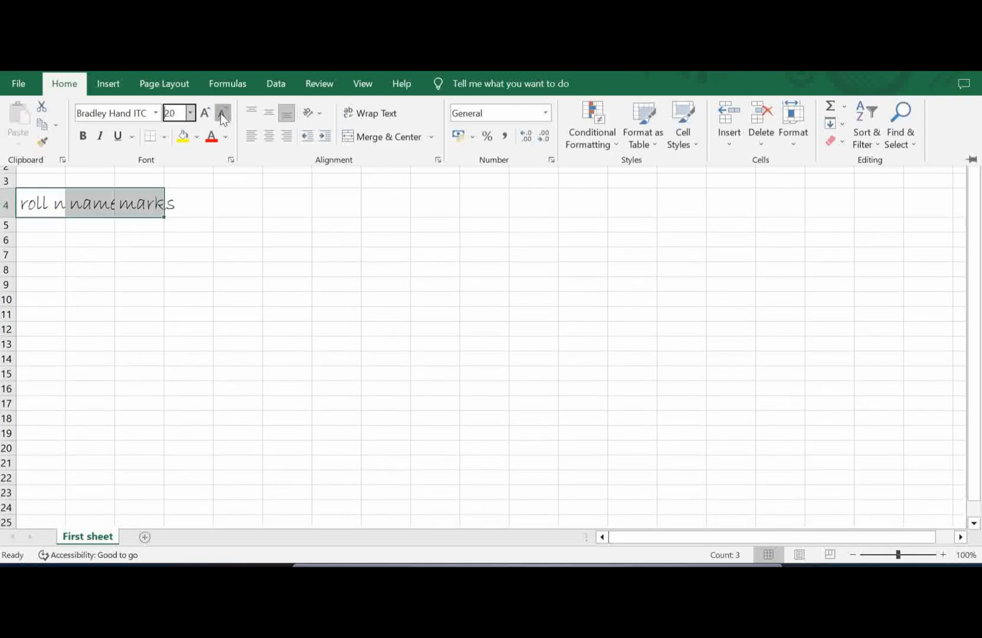
click(222, 115)
click(222, 115)
click(222, 115)
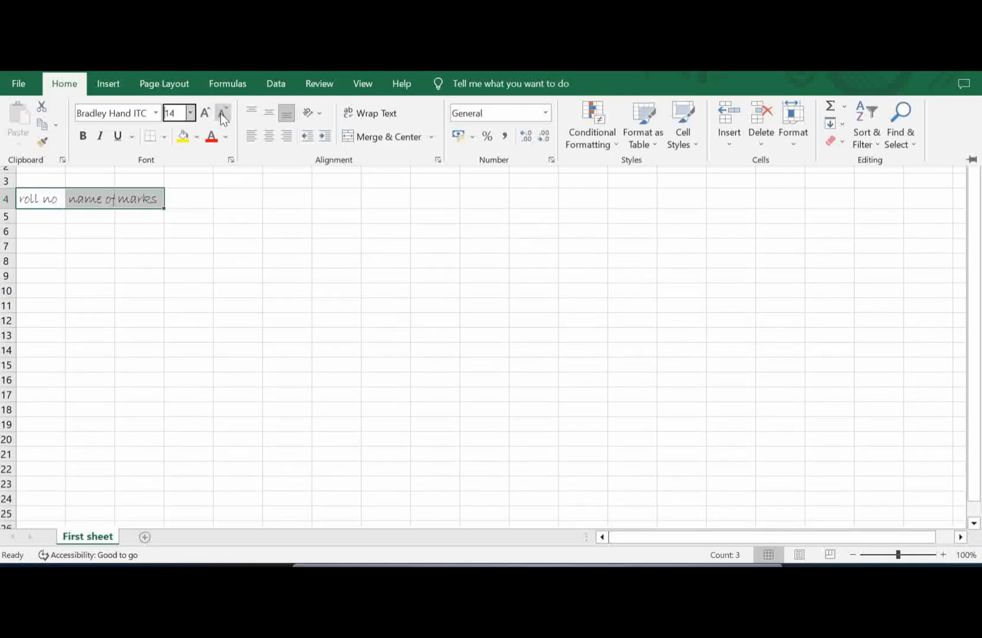
click(221, 114)
click(221, 114)
click(221, 114)
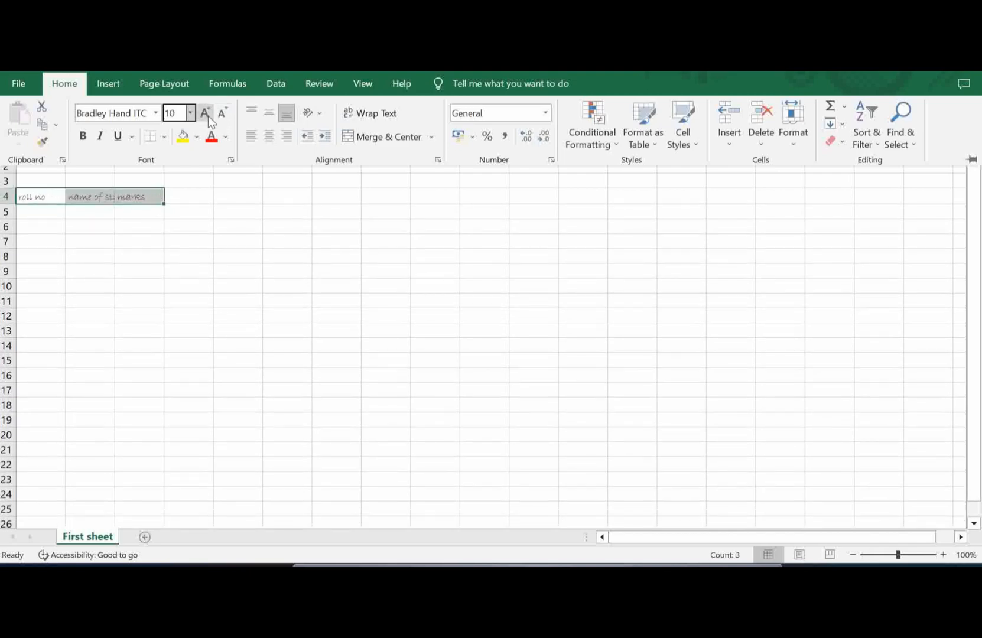
click(206, 116)
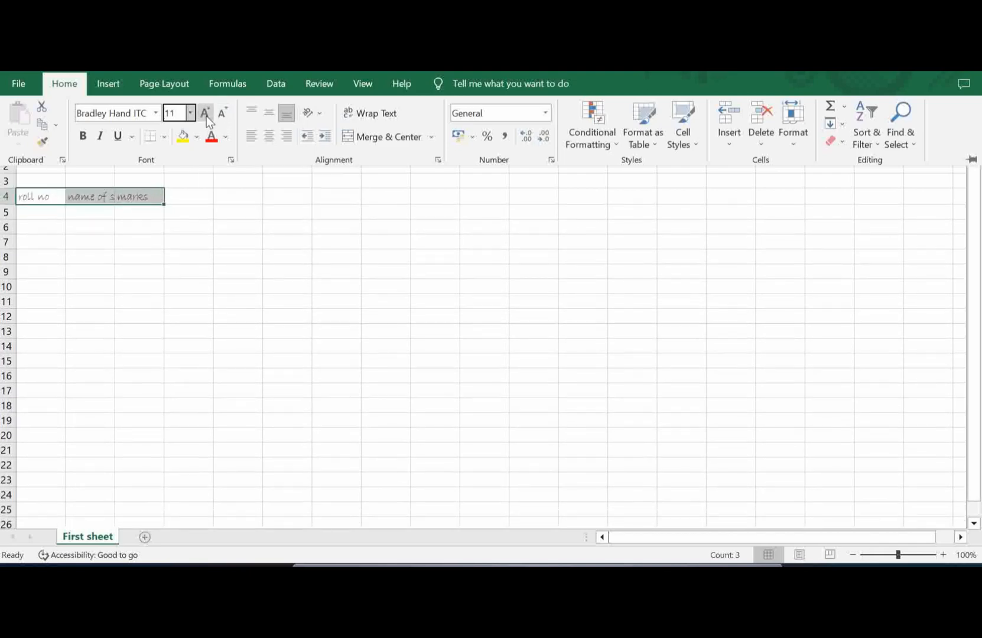
Step: Make the headings in A4:C4 bold and italic, toggling bold off and on once along the way
click(83, 137)
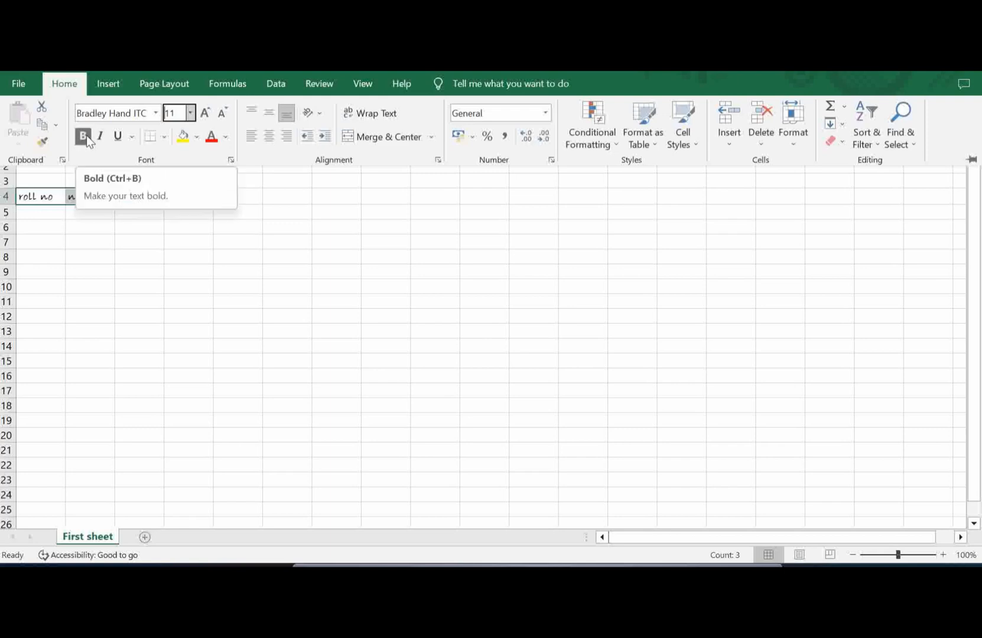
click(85, 135)
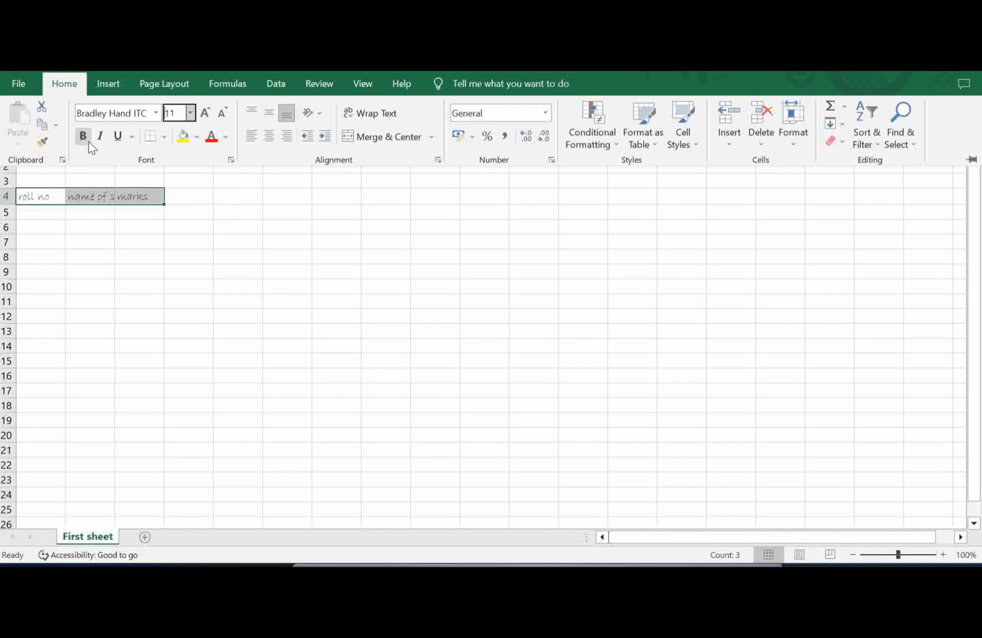
click(84, 139)
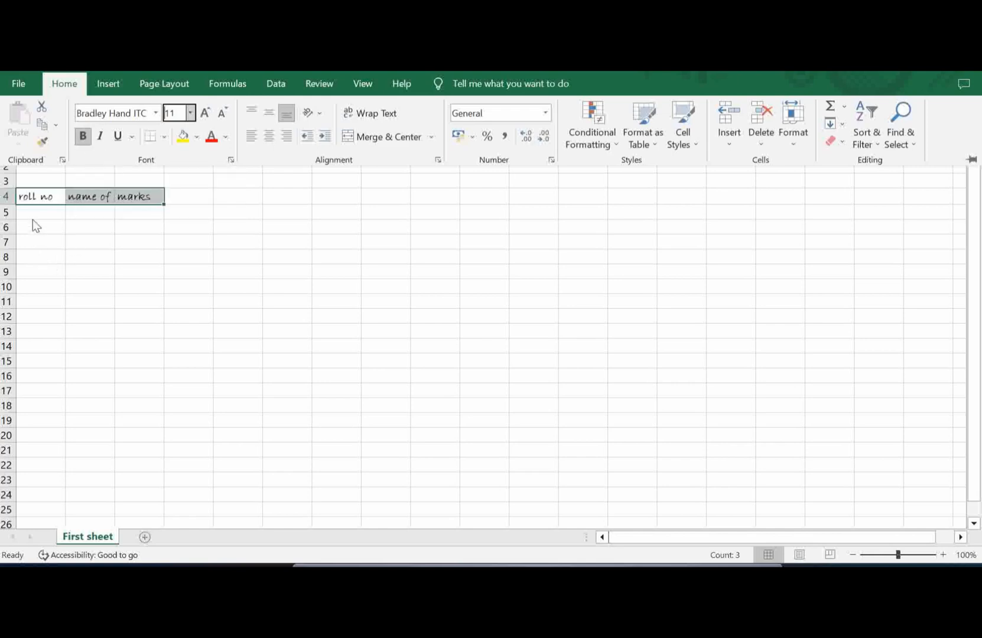
click(101, 138)
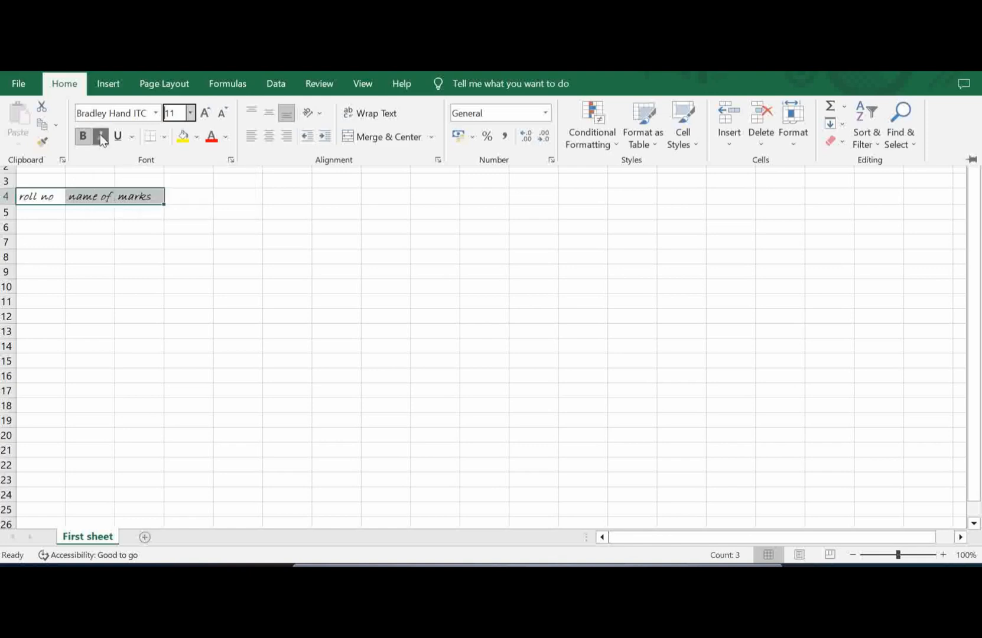
Step: Toggle the italic style of the headings in A4:C4 off and back on twice
click(101, 136)
click(100, 134)
click(100, 135)
click(101, 136)
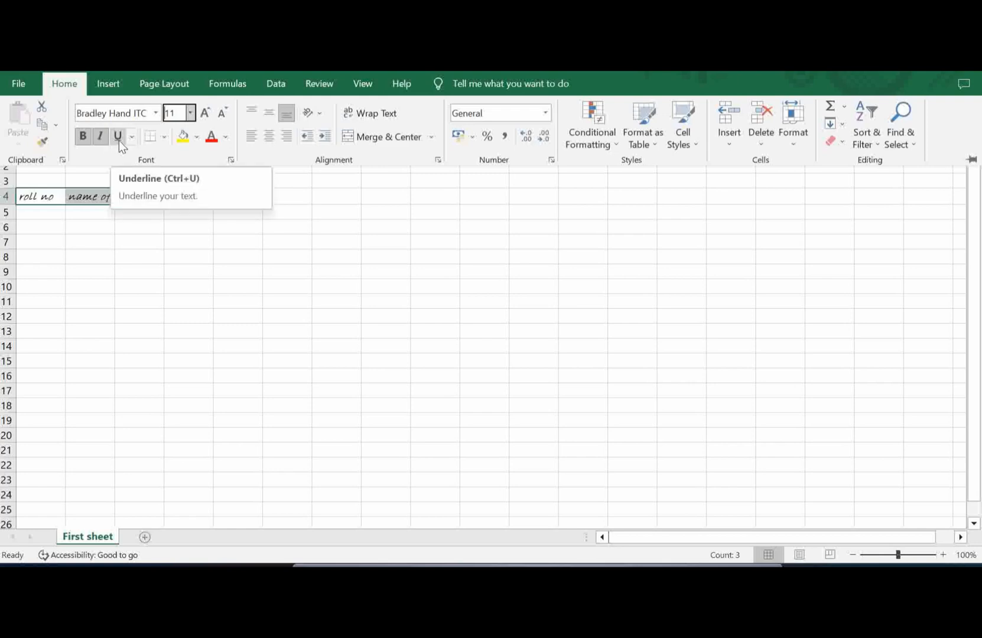
Step: Underline the headings in A4:C4 and change them to a double underline, switching back to a single underline once along the way
click(119, 141)
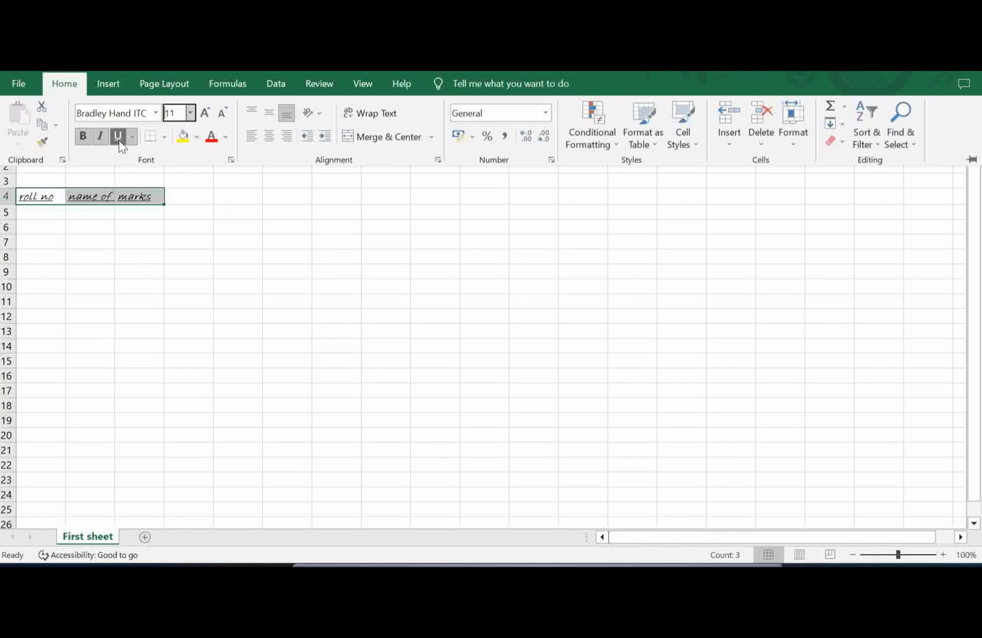
click(132, 138)
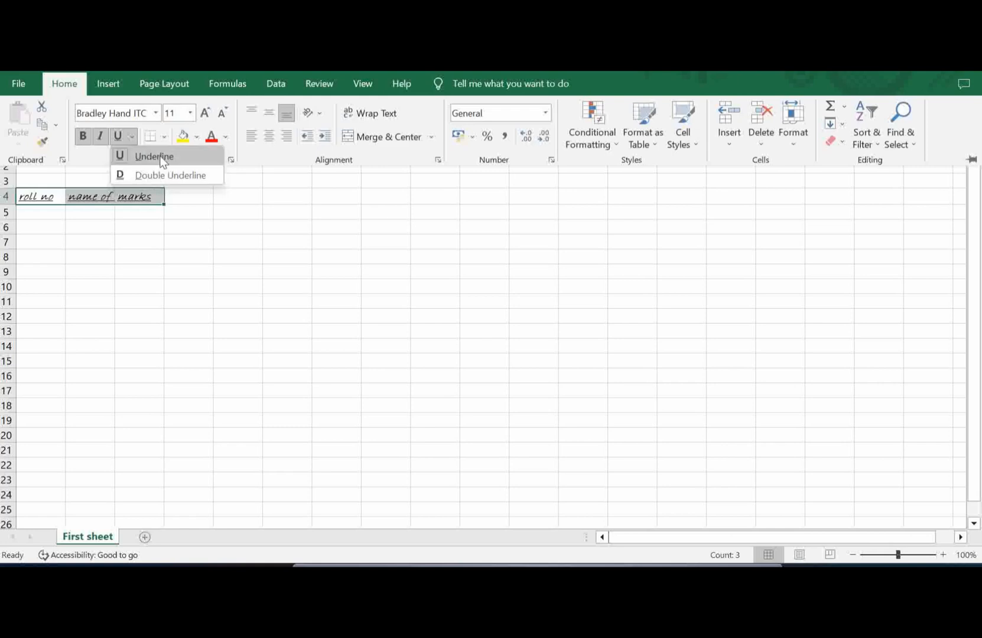
click(171, 176)
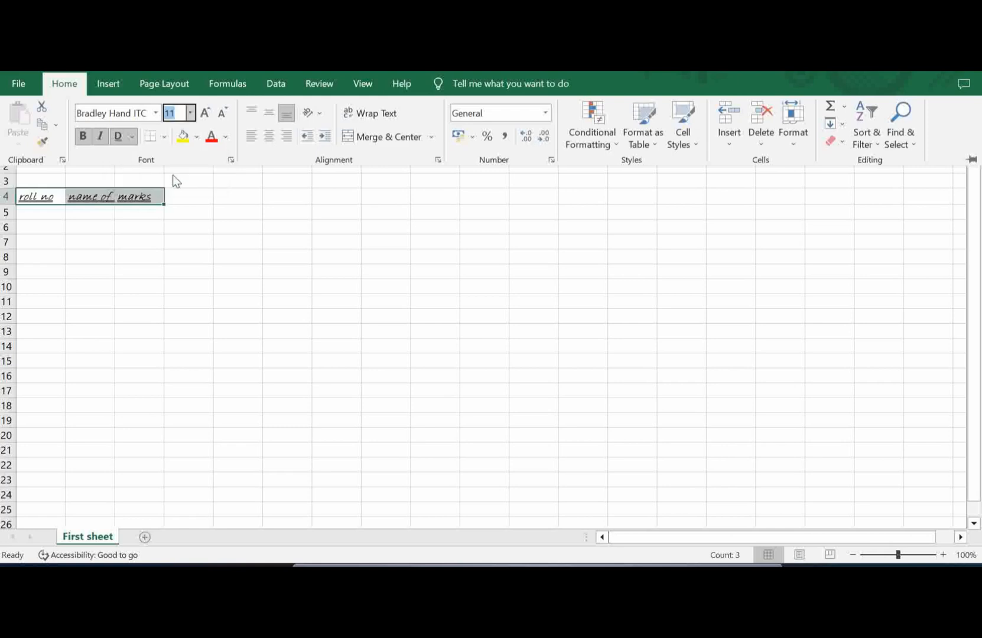
click(130, 136)
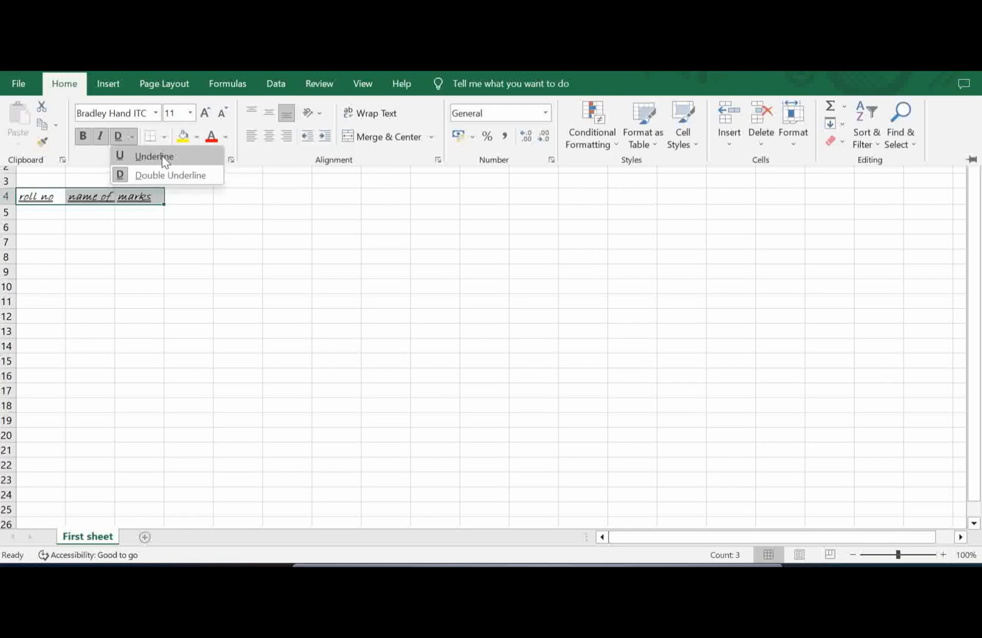
click(162, 156)
click(134, 138)
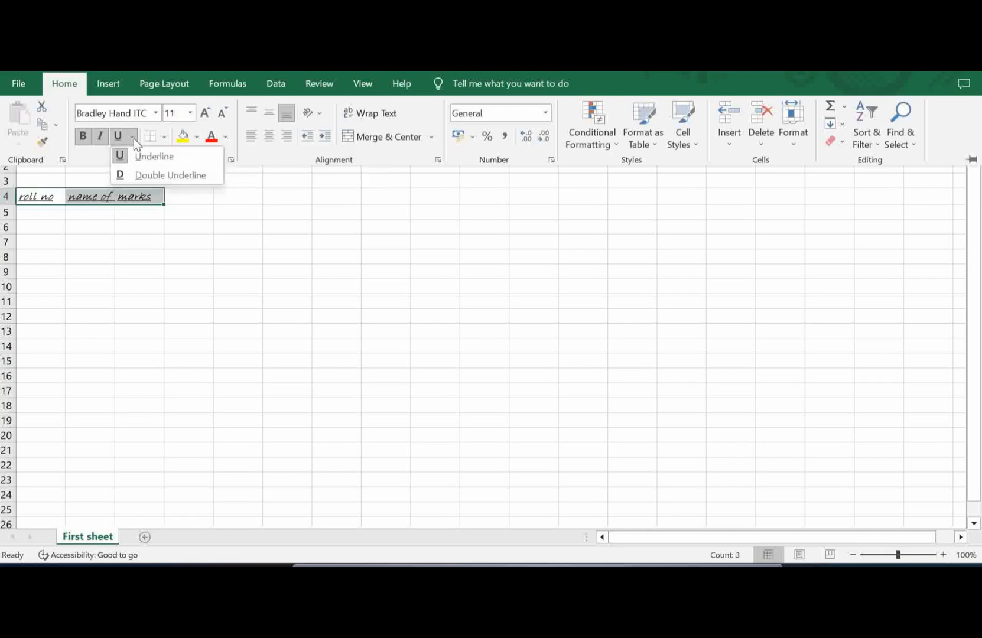
click(155, 180)
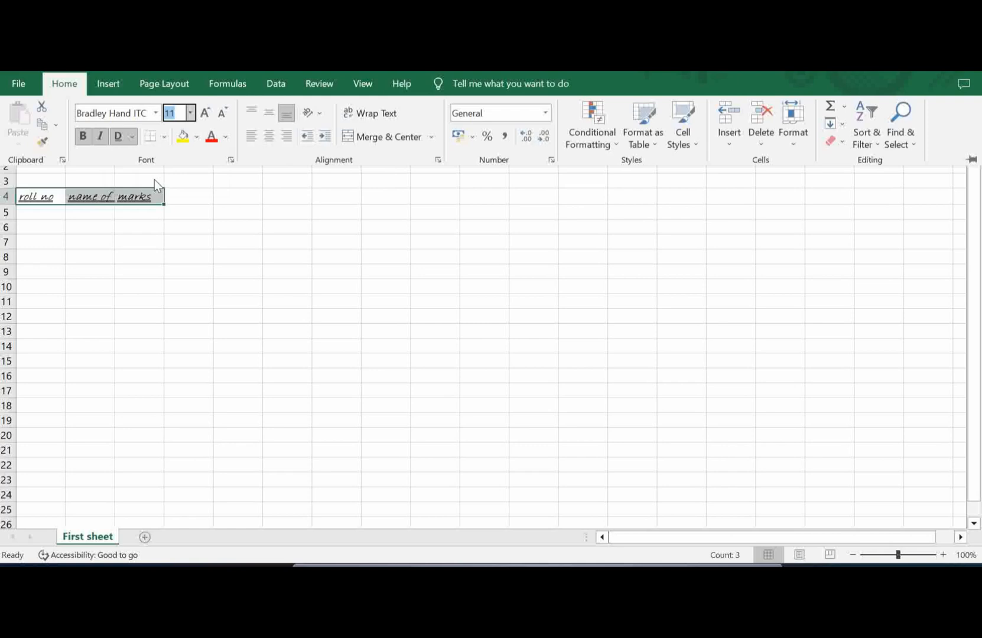
click(92, 247)
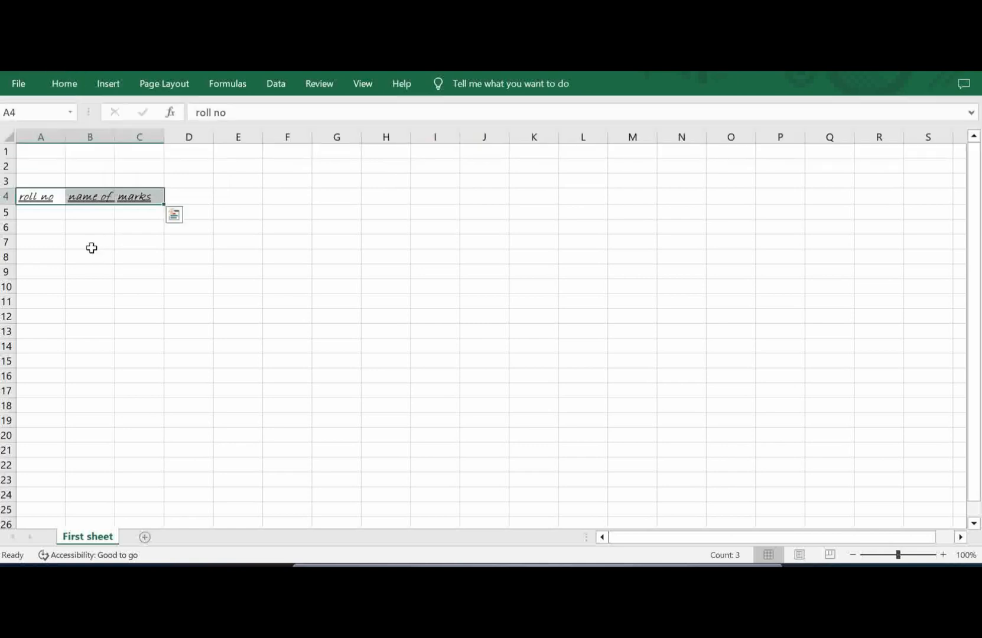
click(298, 237)
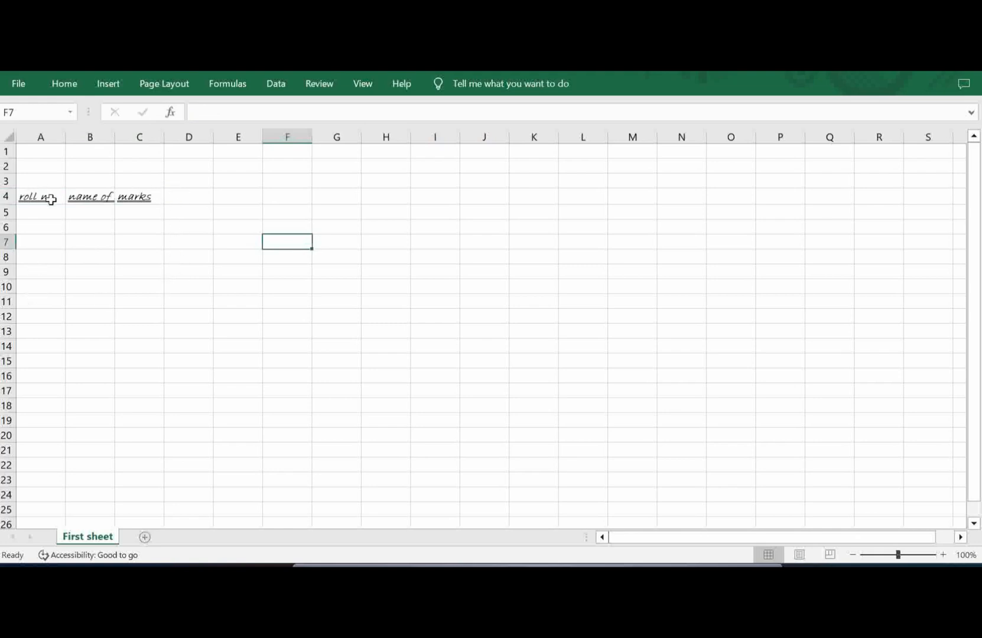
Step: Examine how the underlined headings look in the print preview and return to the sheet
click(12, 83)
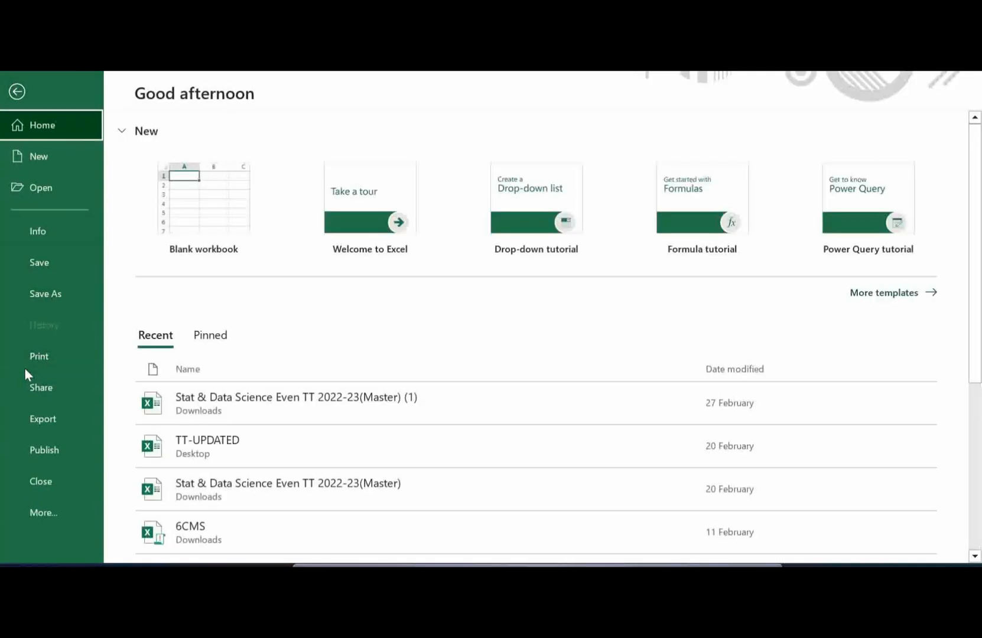
click(29, 365)
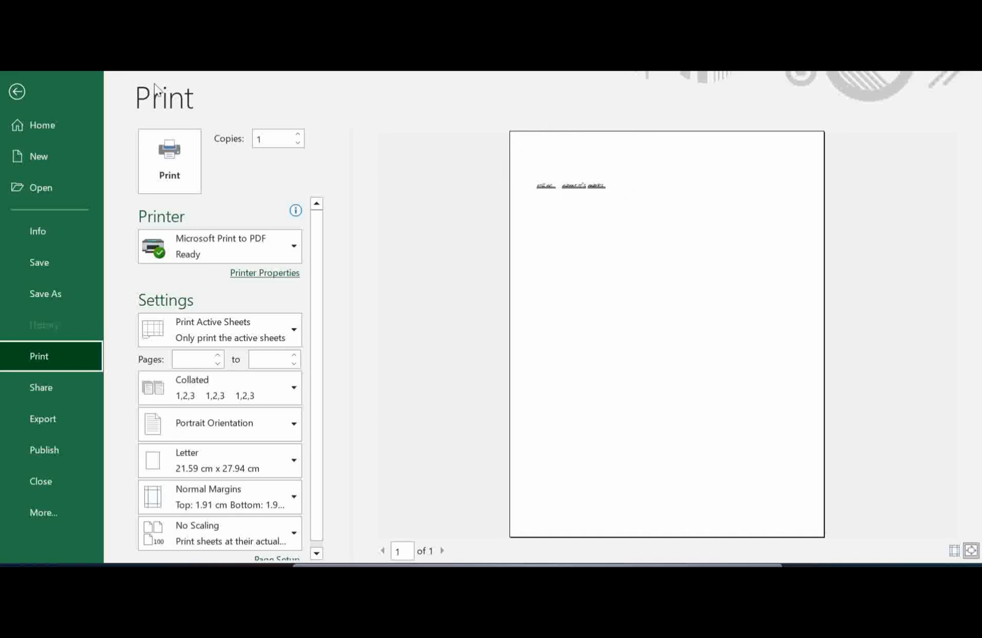
click(17, 92)
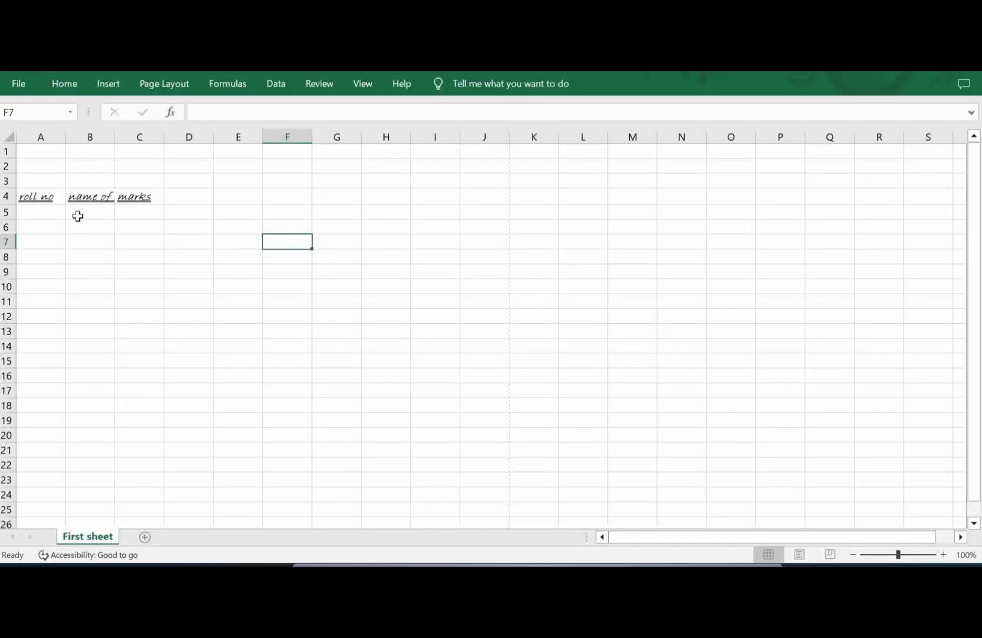
Step: Apply All Borders to the heading cells A4:C4 and deselect them
click(37, 197)
drag(36, 198, 139, 196)
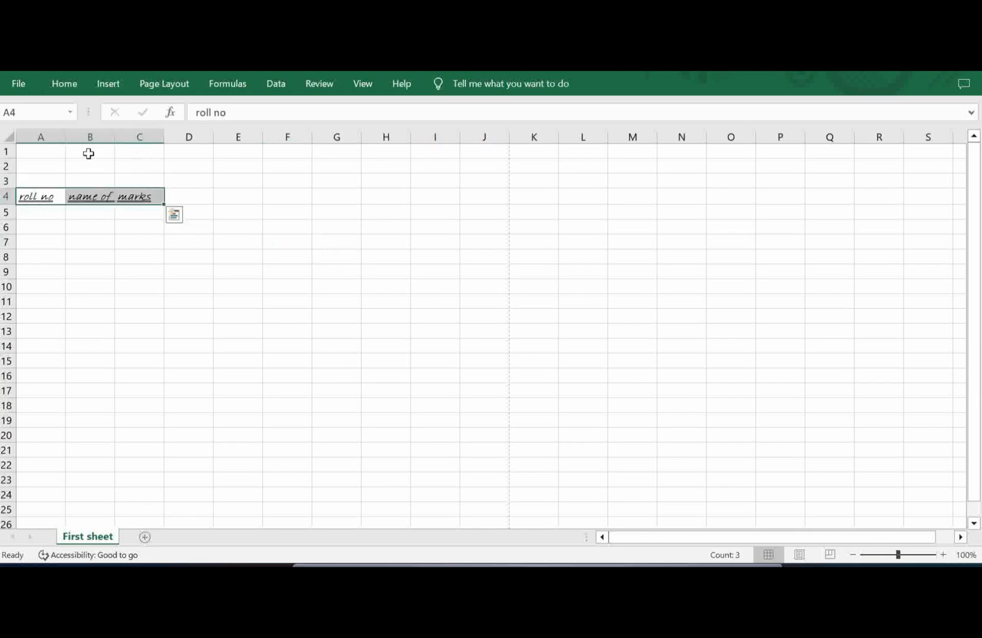
click(65, 85)
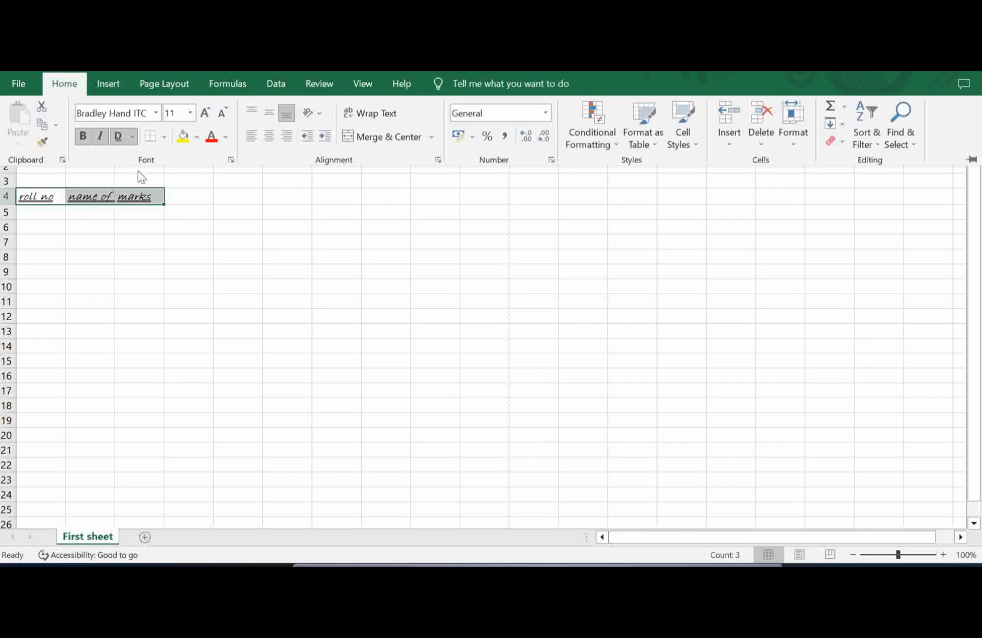
click(165, 140)
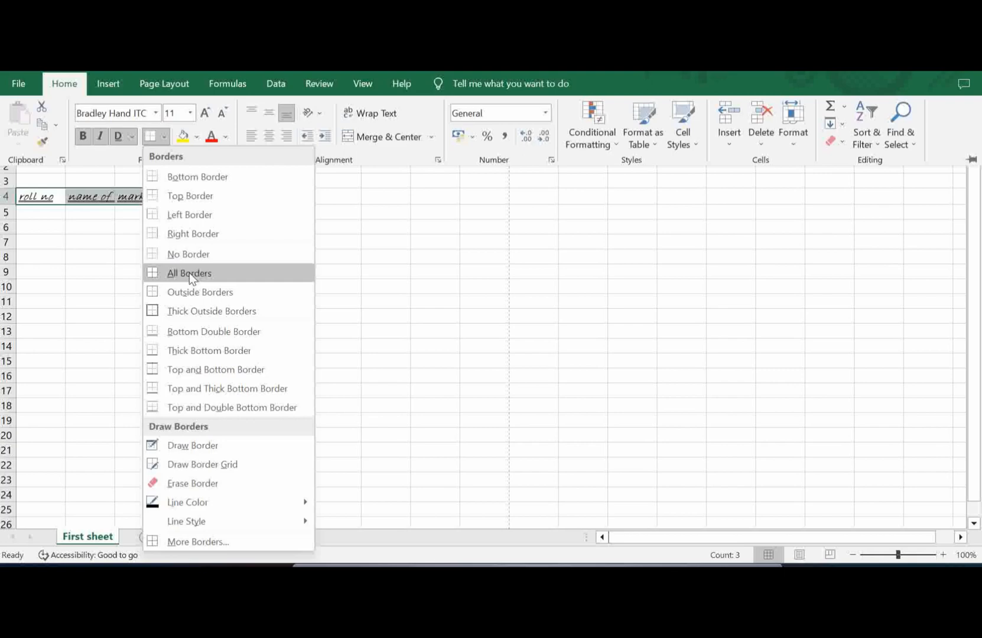
click(189, 272)
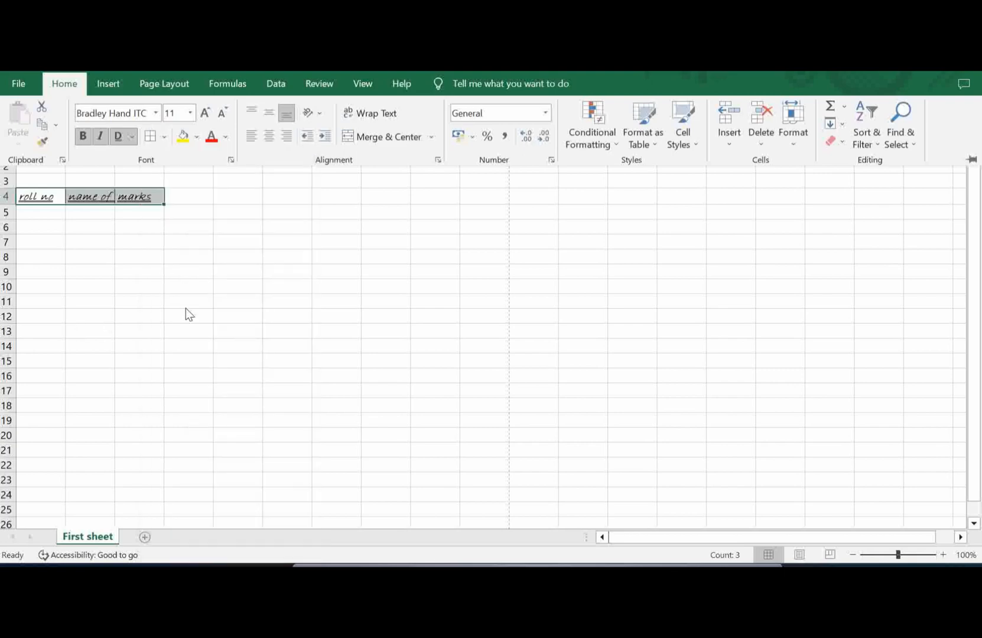
click(296, 283)
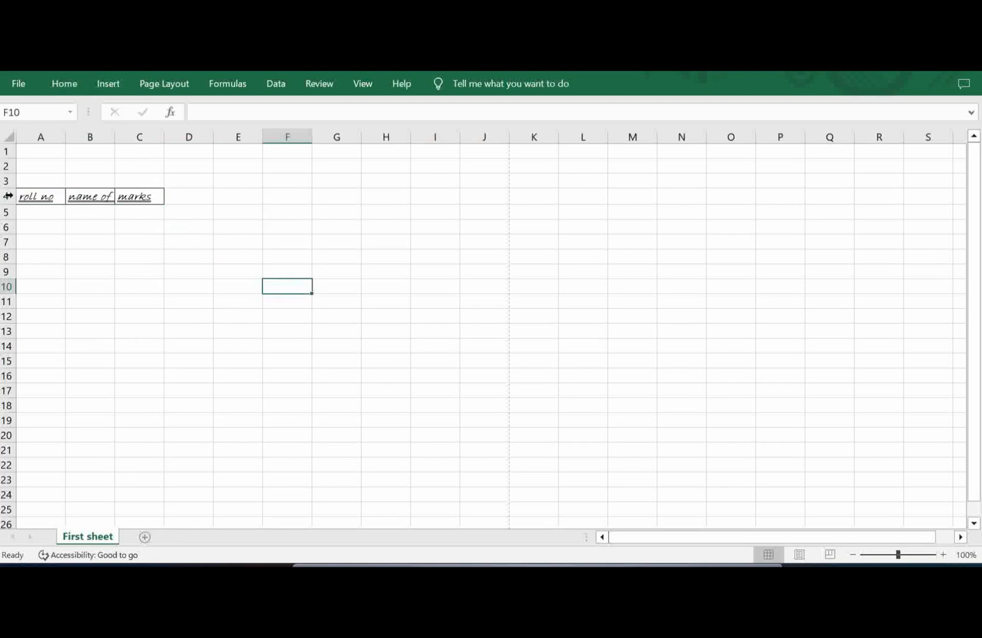
Step: Check the borders around the headings in the print preview and go back to the worksheet
click(20, 89)
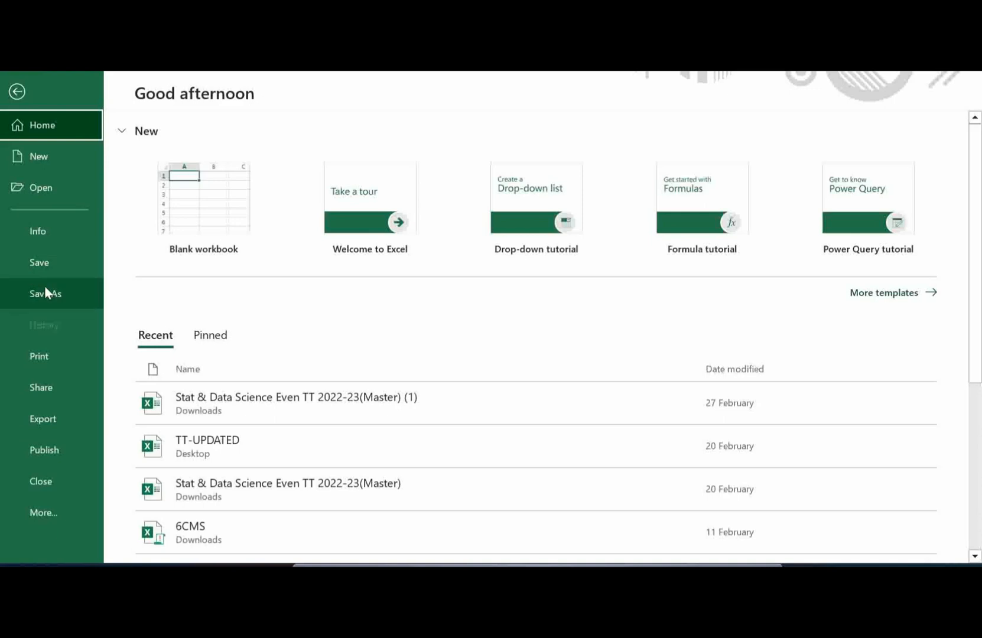
click(54, 360)
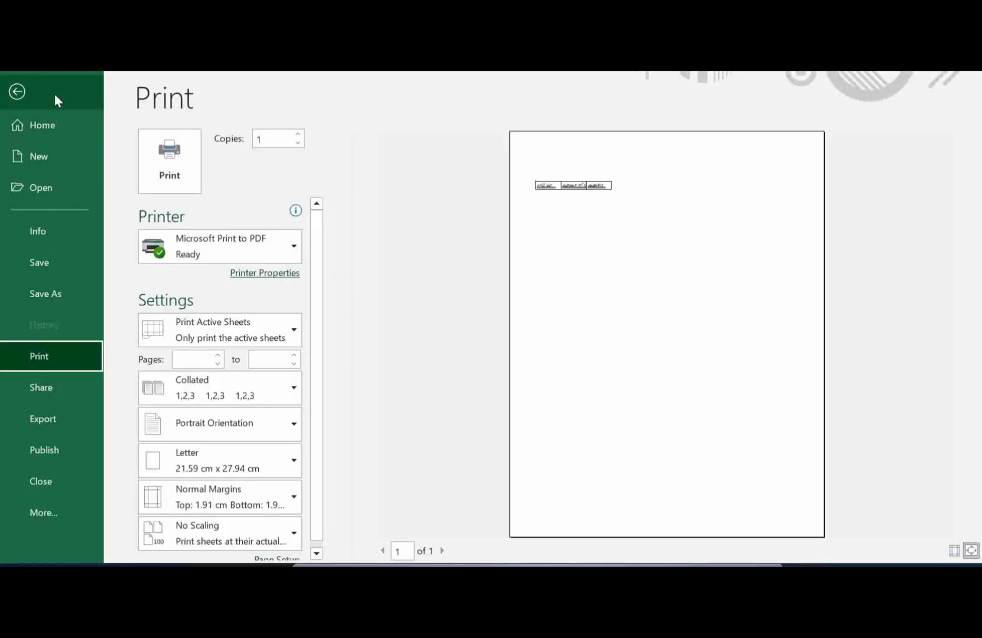
click(18, 91)
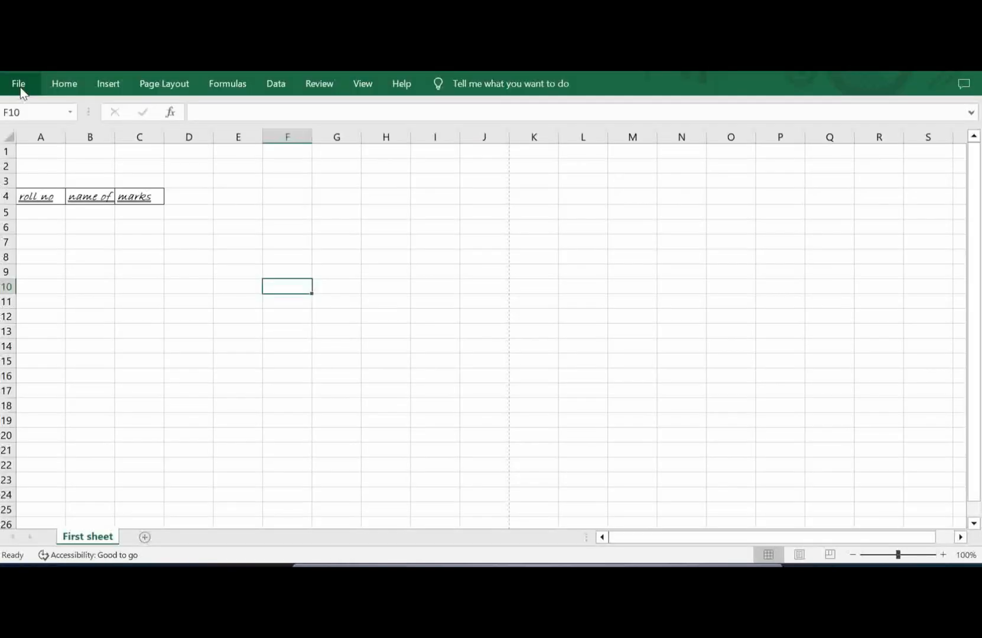
Step: Select the heading cells A4:C4
click(72, 85)
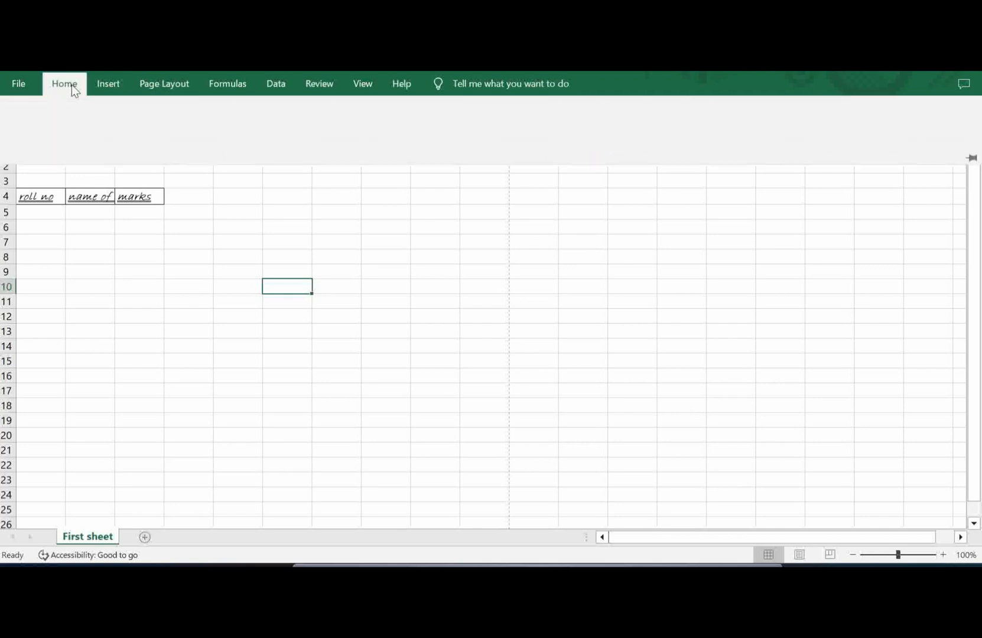
click(37, 201)
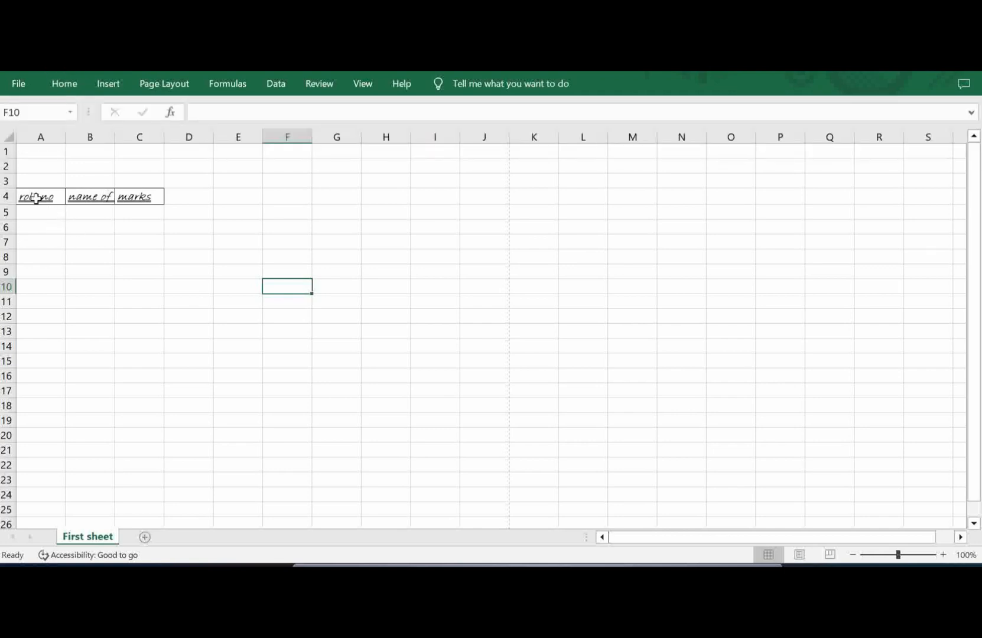
click(37, 199)
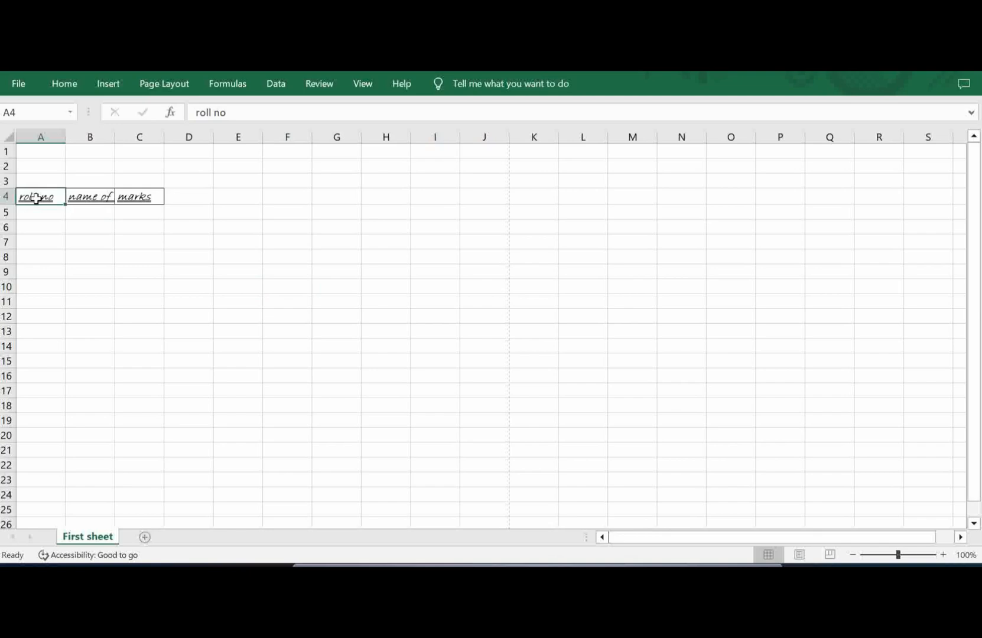
key(shift+Right)
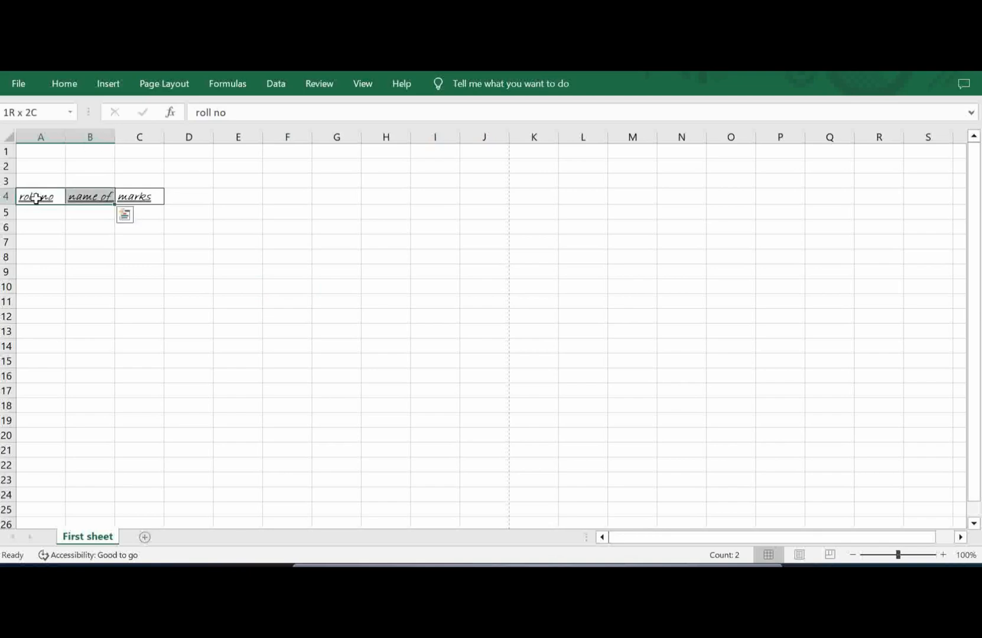
key(shift+Right)
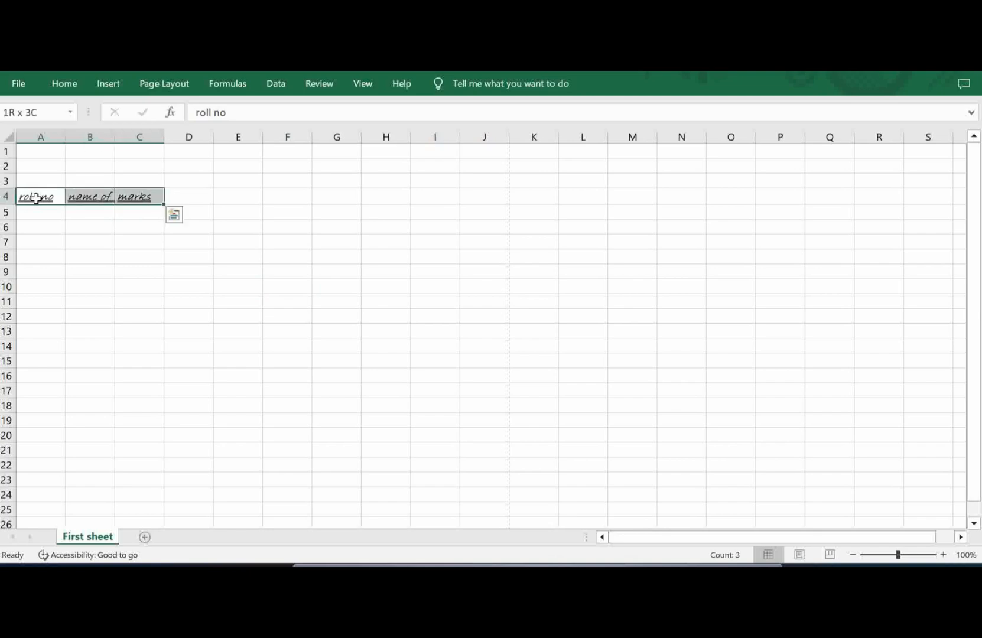
click(66, 85)
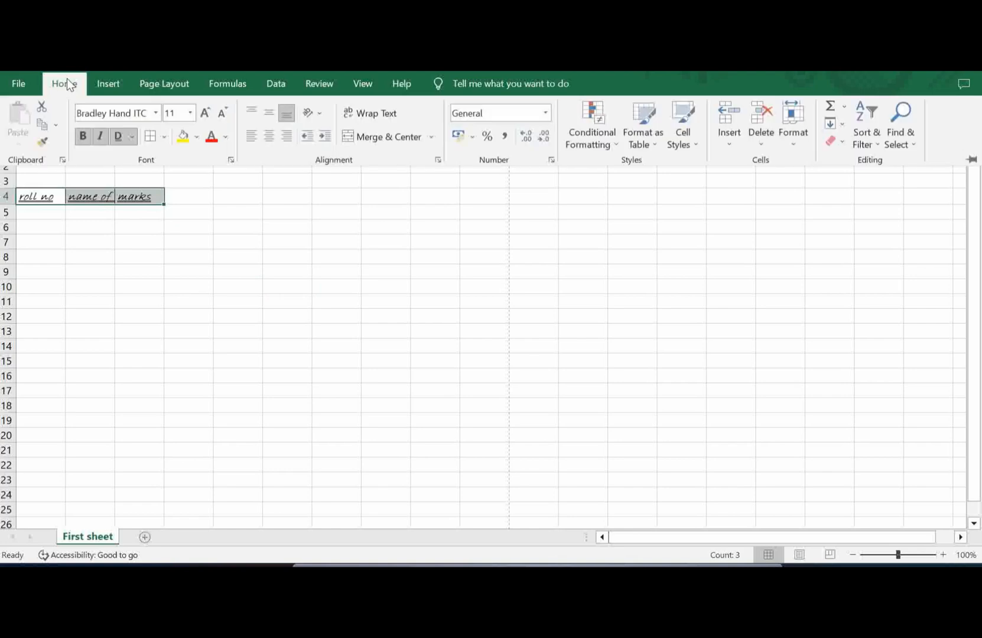
click(196, 137)
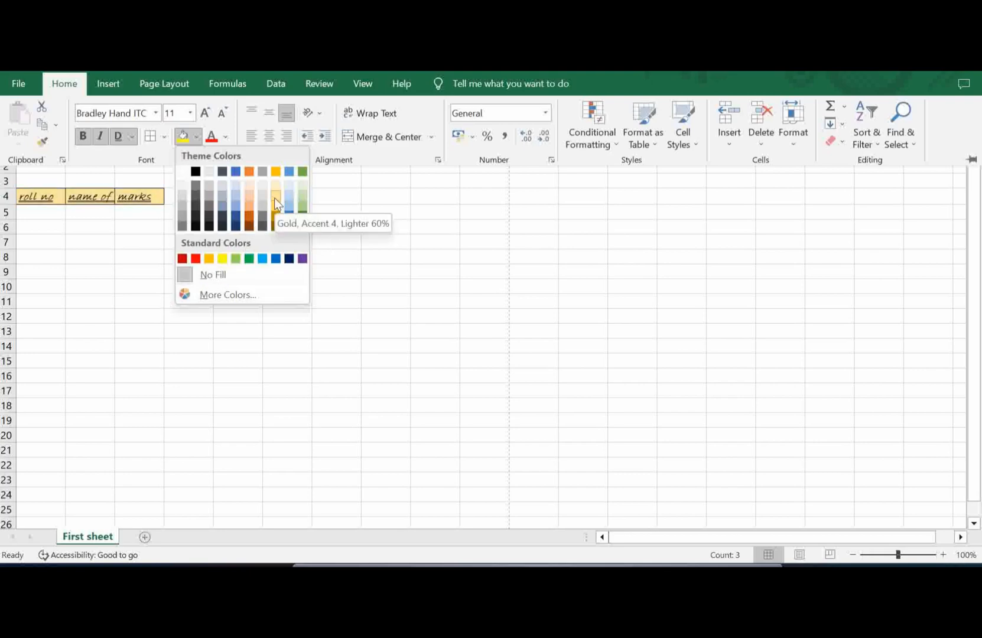
click(227, 294)
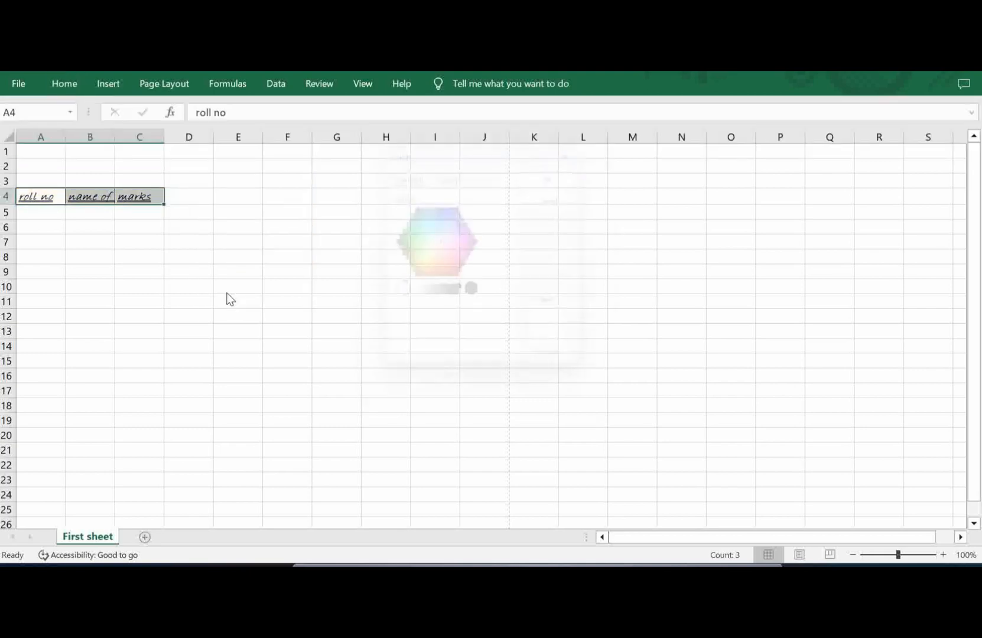
click(440, 253)
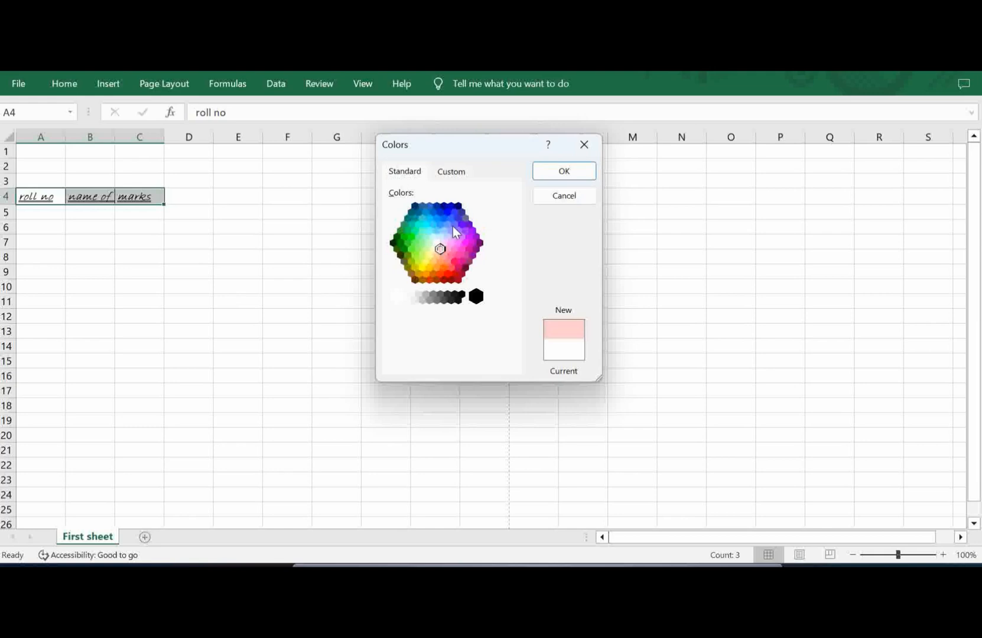
click(584, 145)
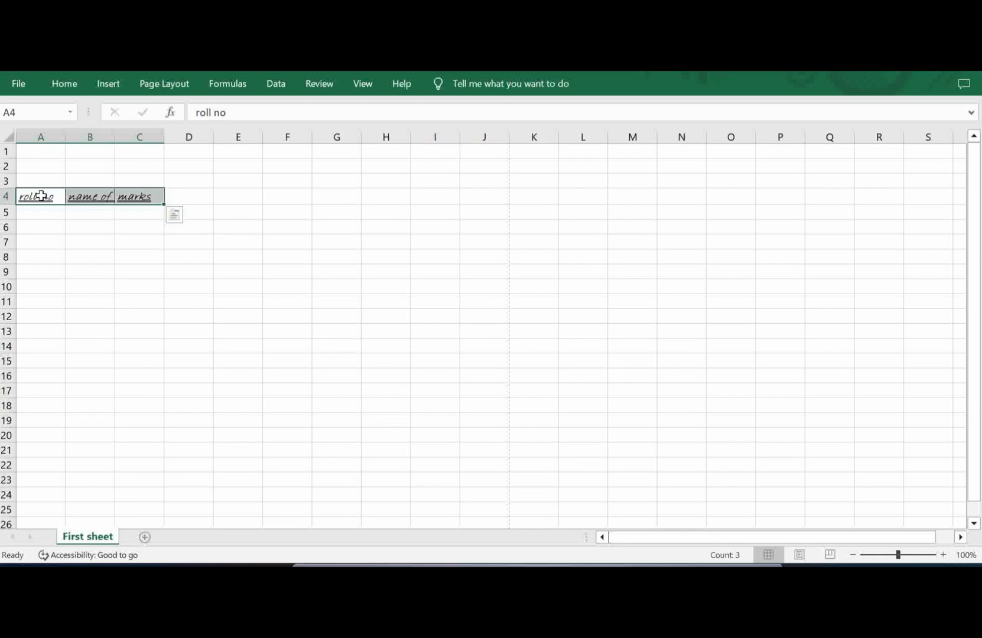
Step: Fill the selected heading cells A4:C4 with a custom RGB color of red 248, green 246 and blue 250
click(61, 88)
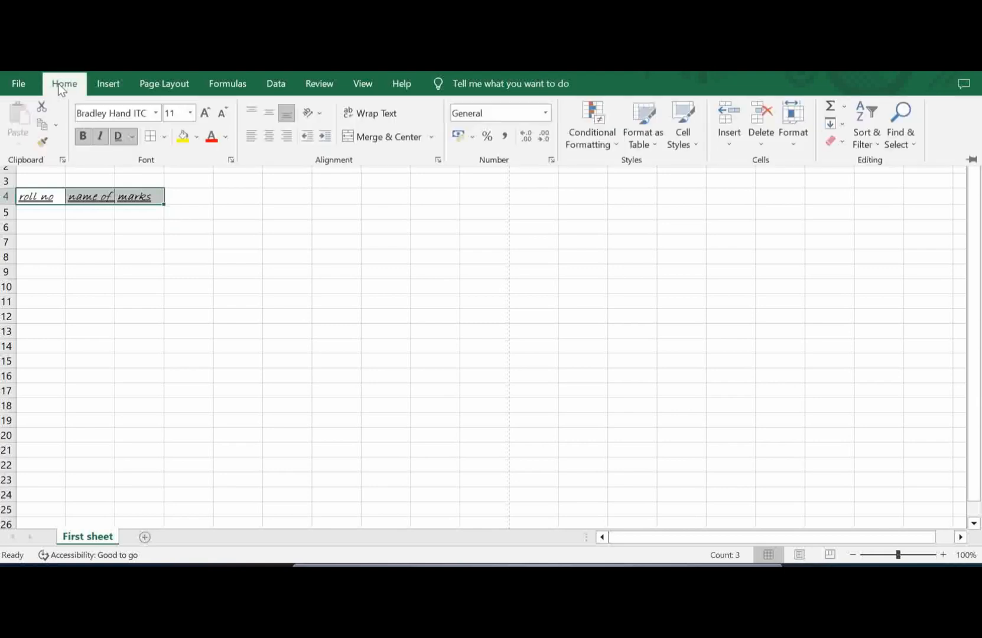
click(197, 138)
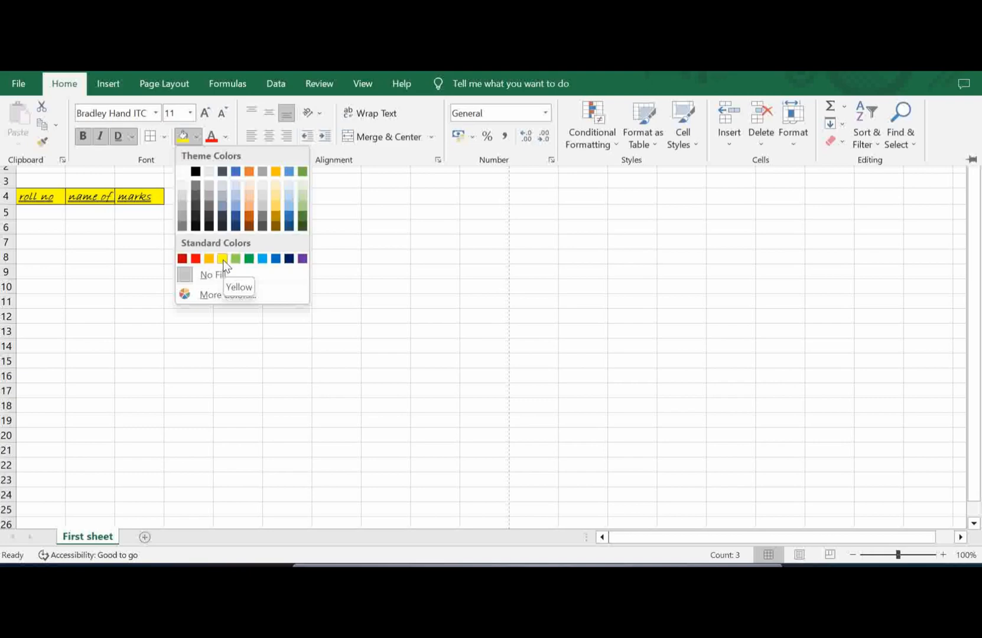
click(228, 294)
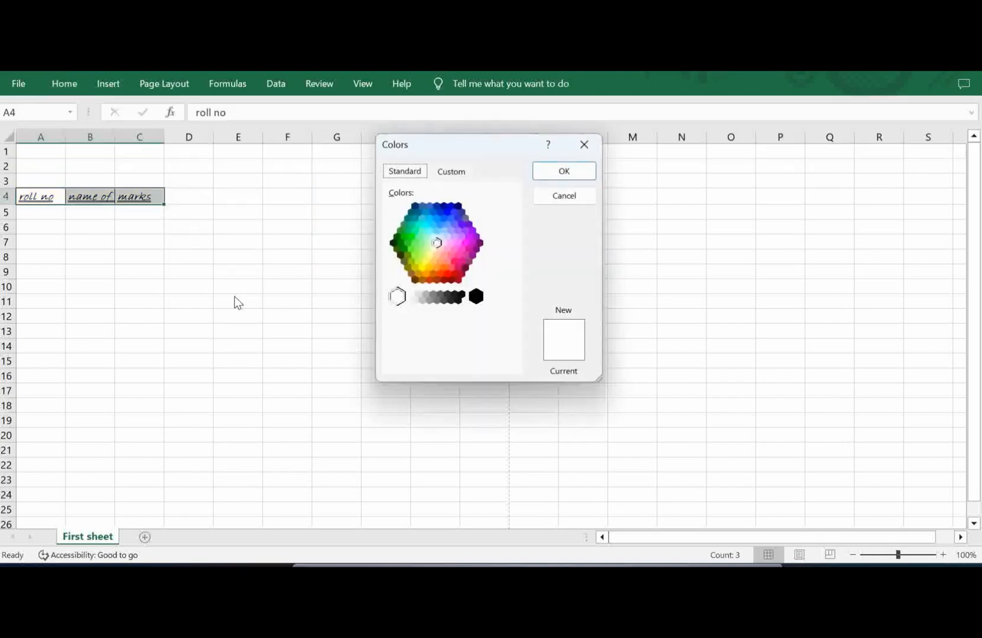
click(451, 173)
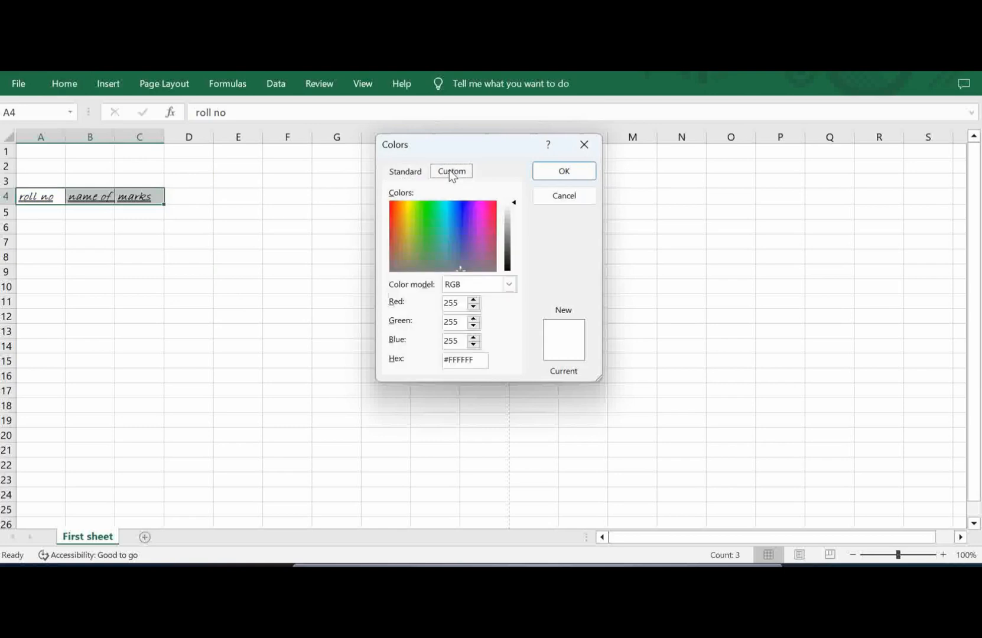
click(468, 230)
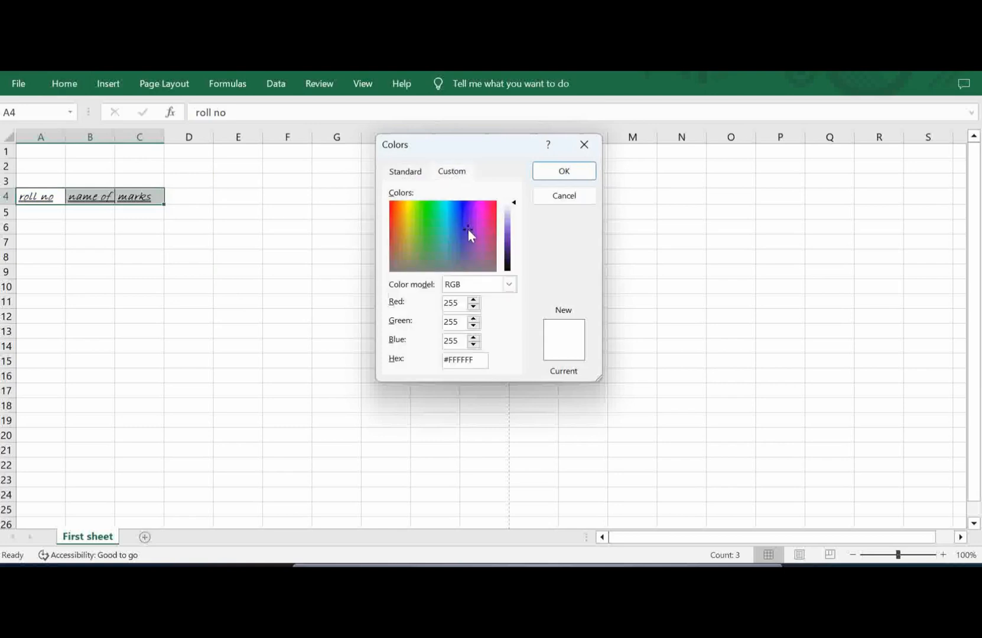
click(473, 305)
click(474, 305)
click(474, 306)
click(474, 325)
click(473, 326)
click(474, 326)
click(474, 326)
click(473, 326)
click(474, 325)
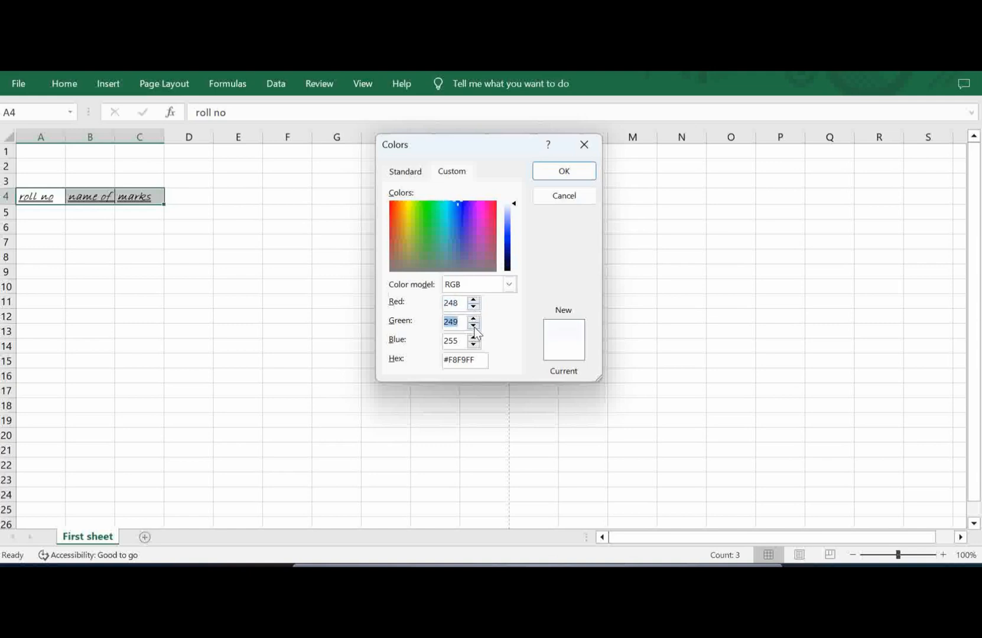
click(474, 327)
click(474, 326)
click(474, 327)
click(474, 346)
click(474, 345)
click(474, 345)
click(474, 345)
click(474, 345)
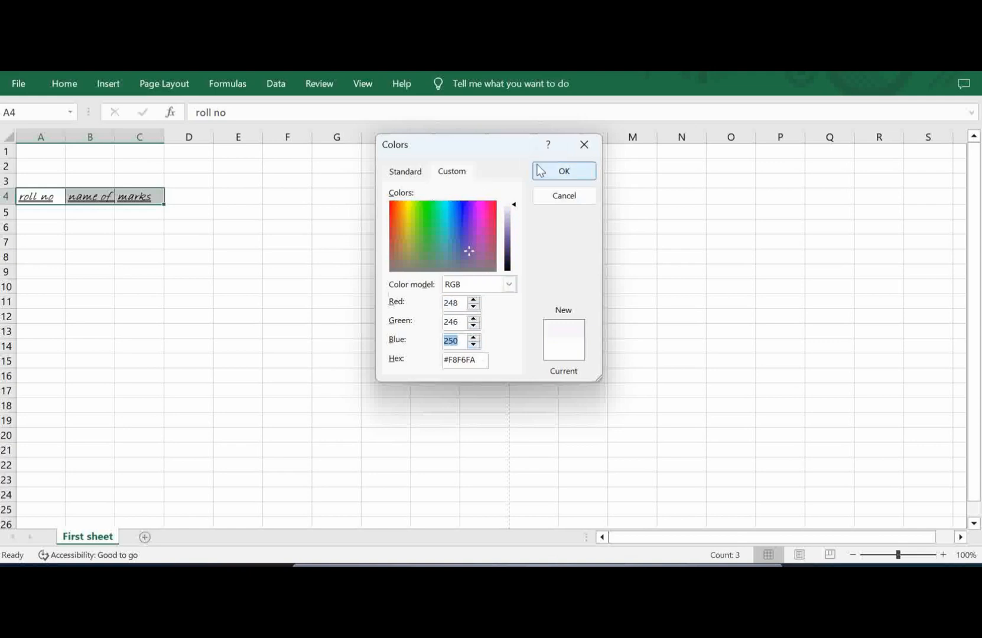
click(565, 172)
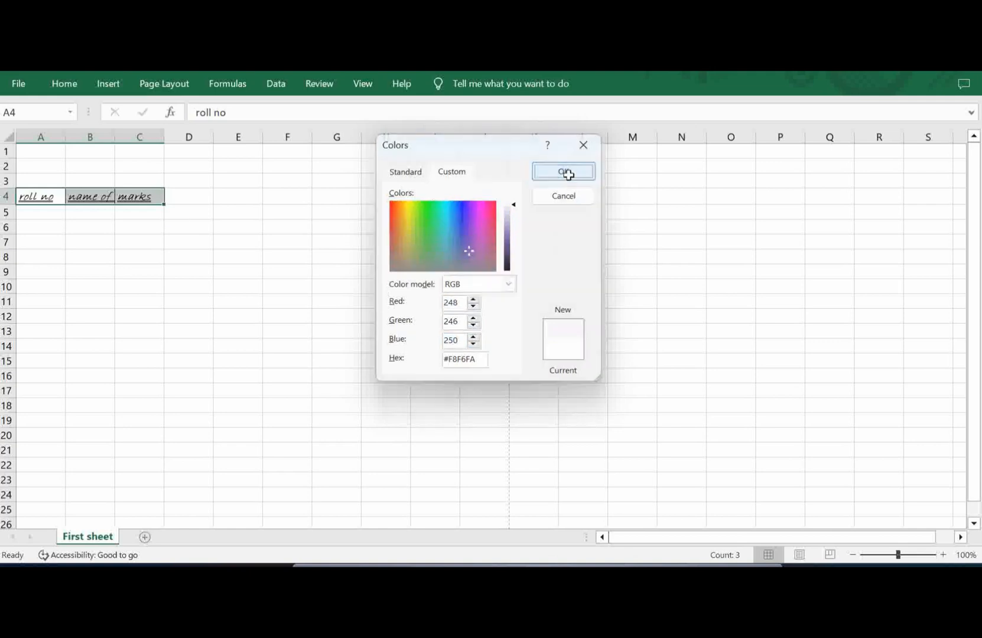
click(159, 248)
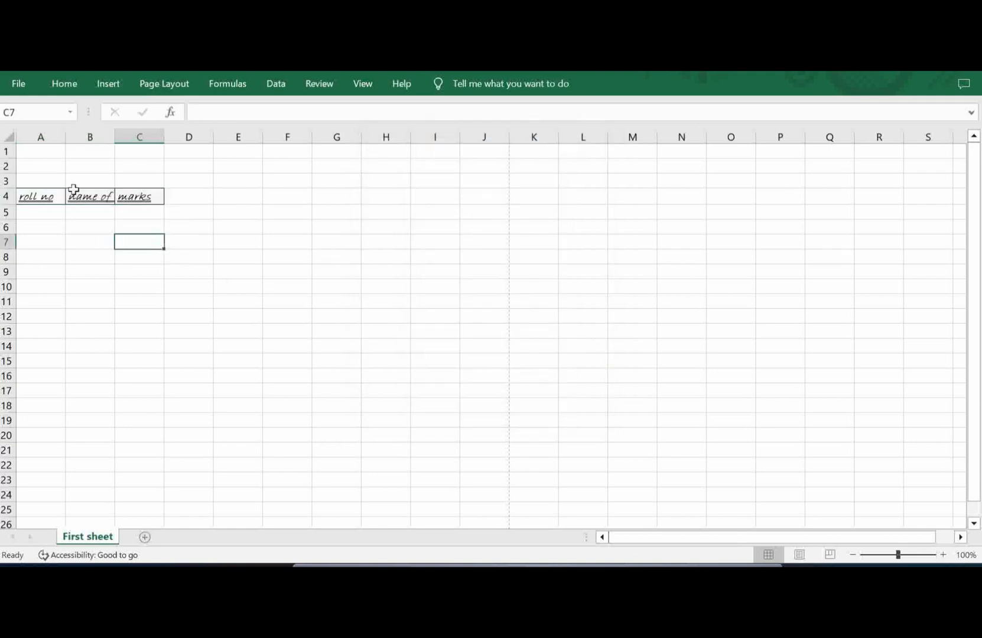
Step: Fill the heading cells A4:C4 with a custom pink of RGB 253, 185, 199 and deselect them
drag(49, 197, 148, 197)
click(62, 87)
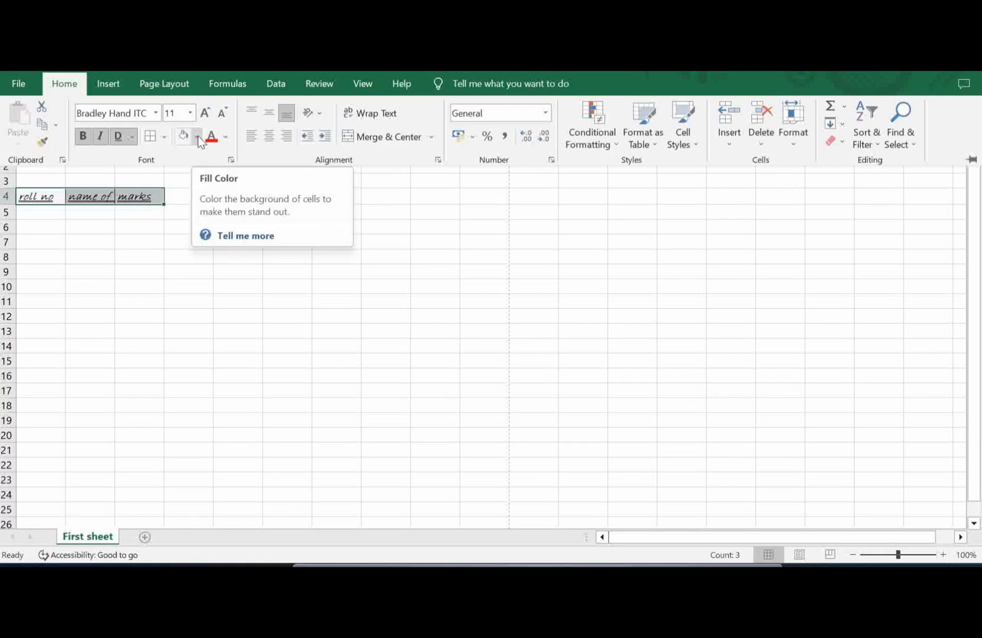
click(198, 136)
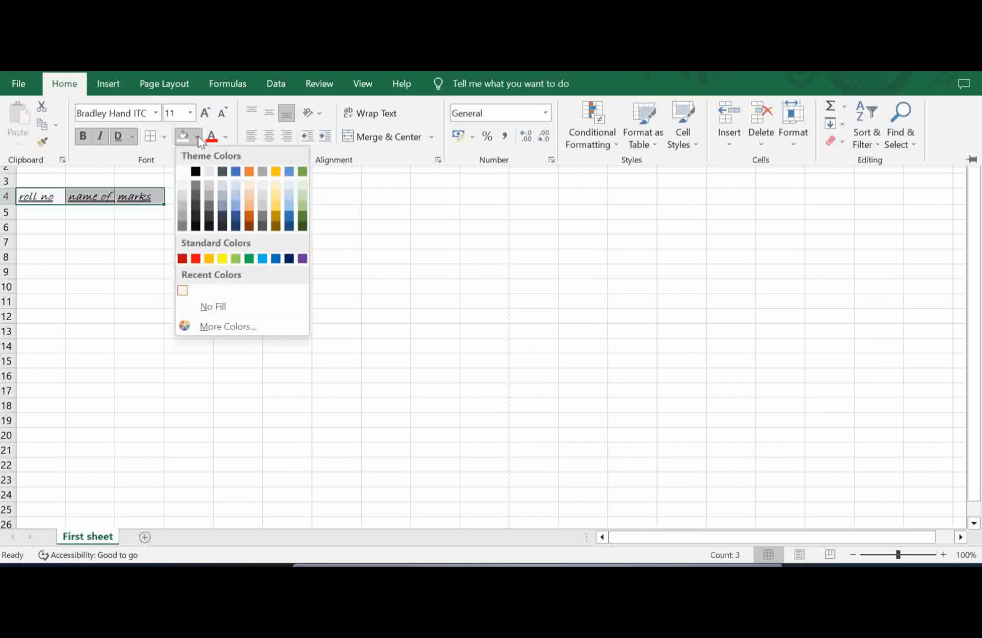
click(241, 322)
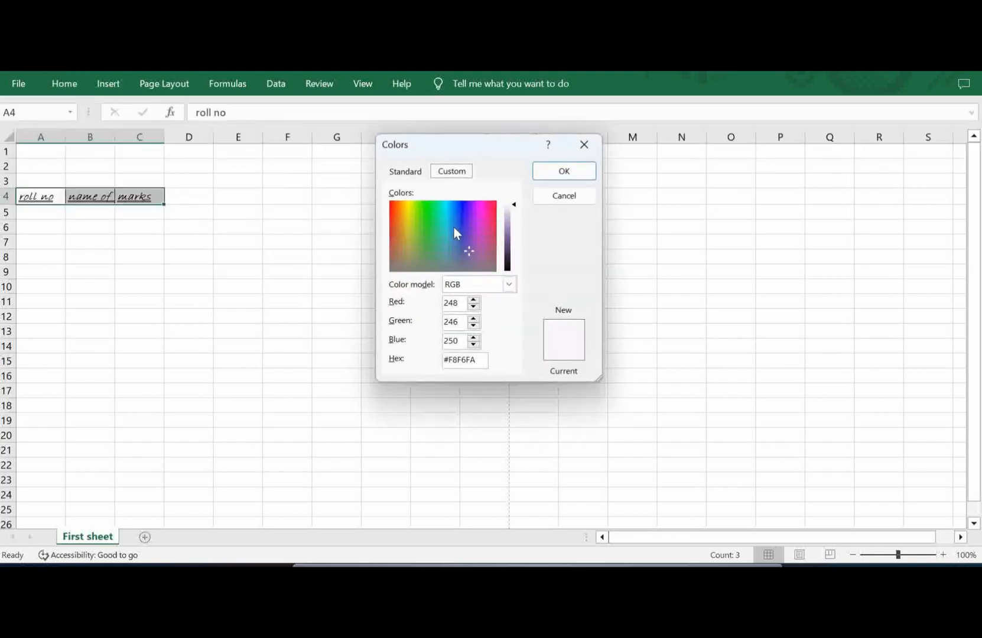
click(474, 300)
click(474, 300)
click(474, 300)
click(474, 300)
click(474, 300)
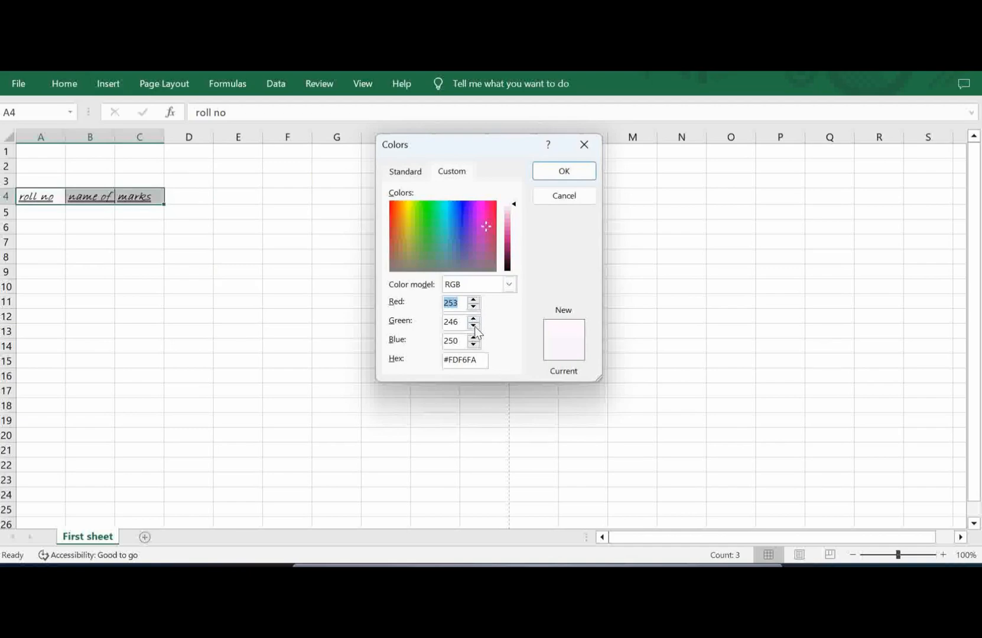
drag(474, 326, 474, 326)
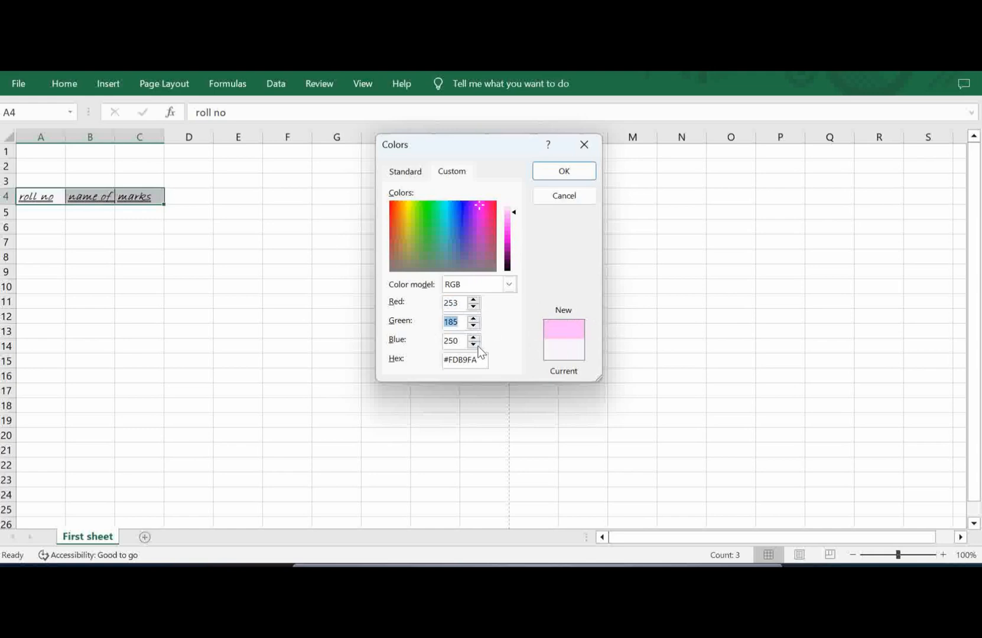
drag(479, 348, 479, 348)
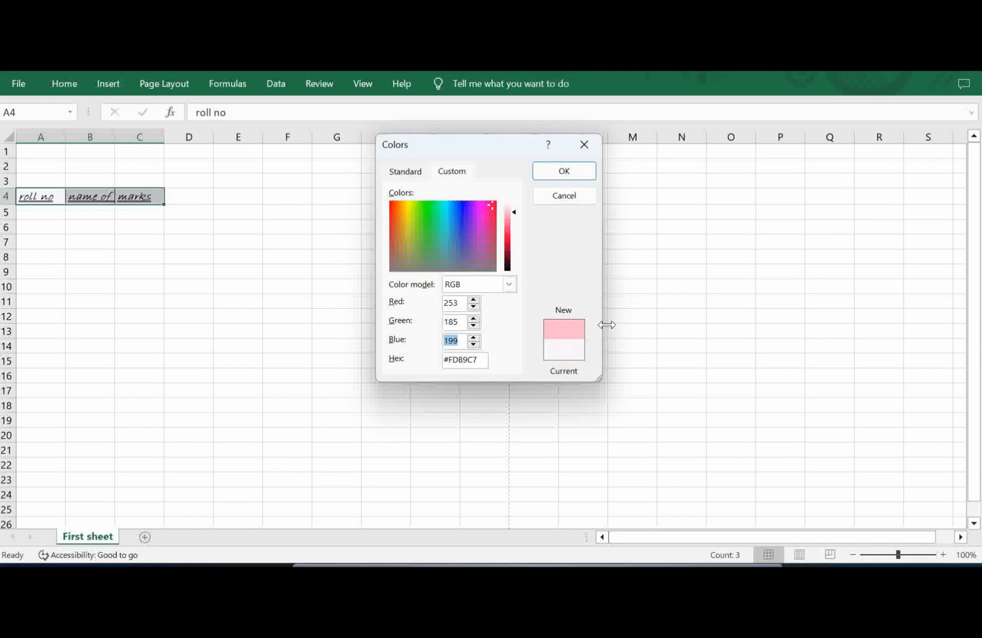
click(576, 170)
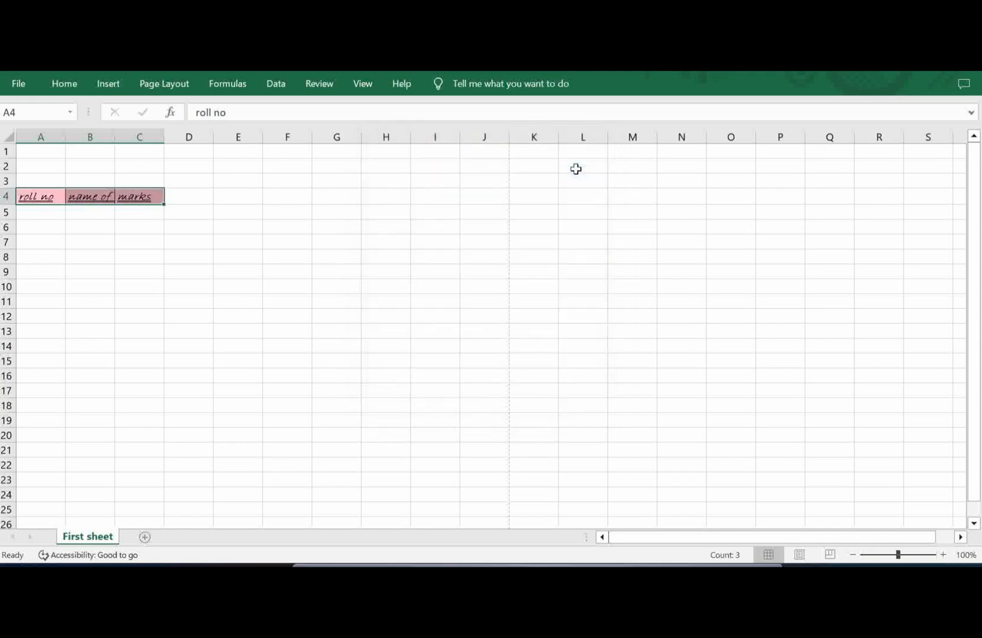
click(173, 300)
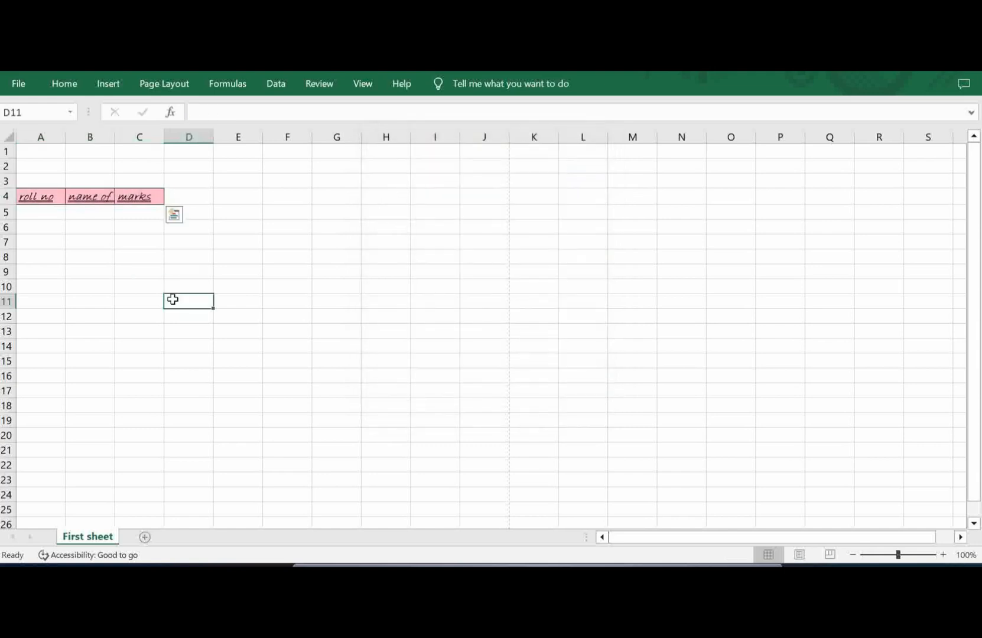
Step: Change the font color of headings A4:C4 to a bright blue from the standard color palette and deselect them
click(36, 196)
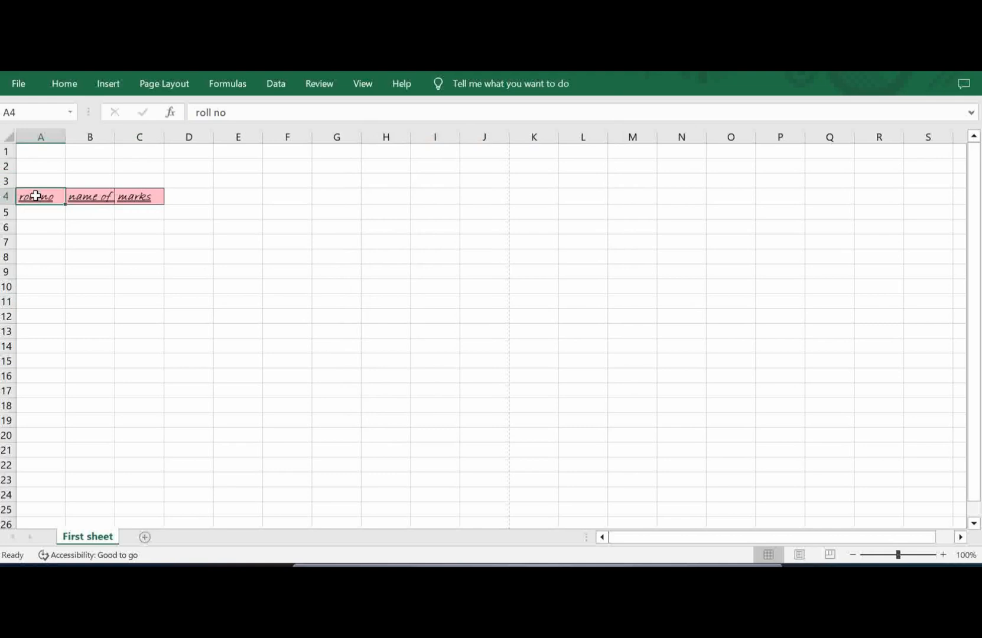
key(shift+Right)
key(shift+Right)
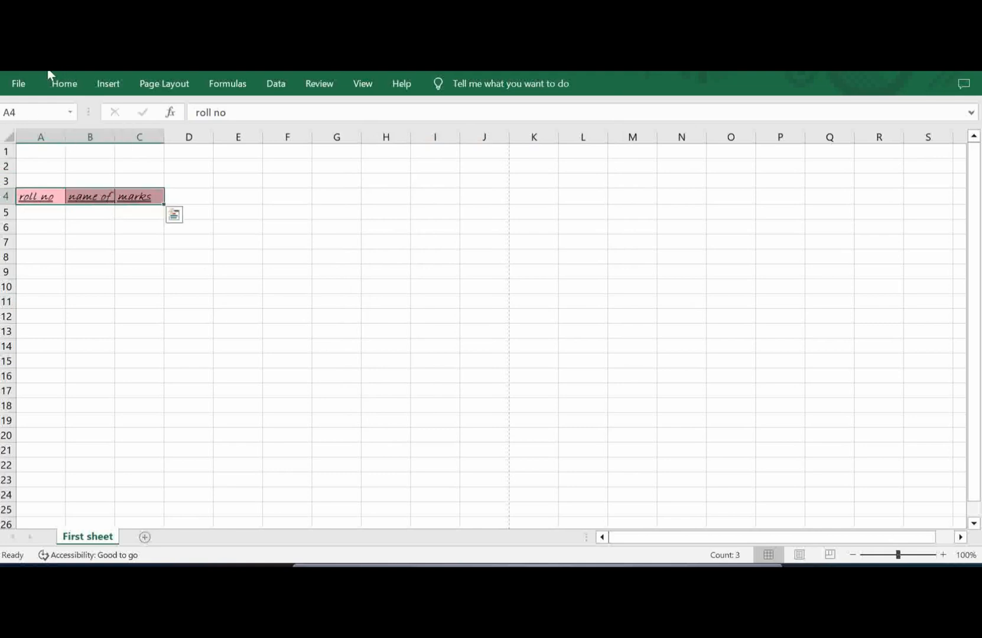
click(59, 86)
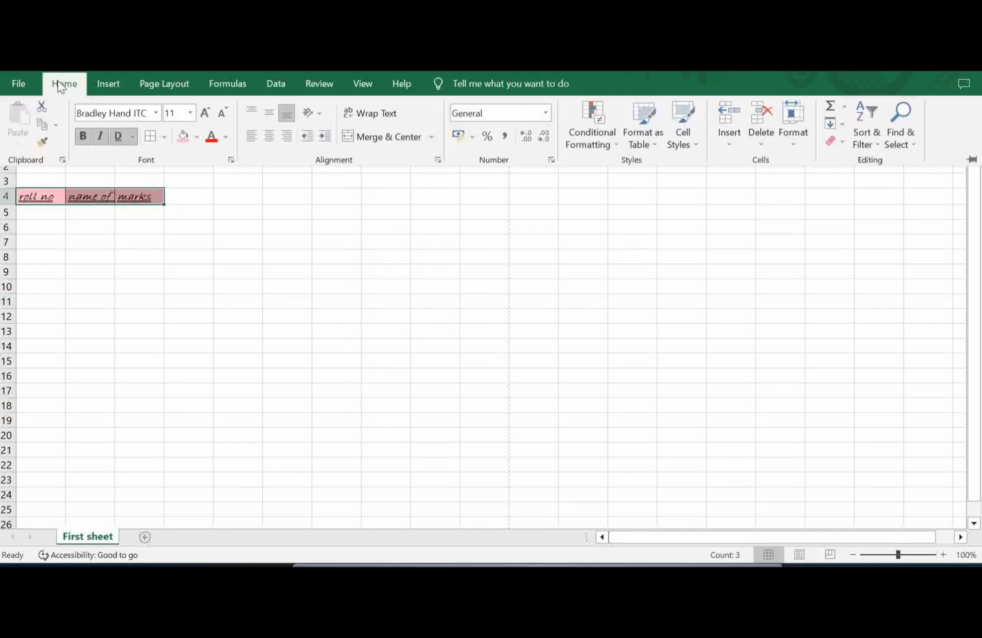
click(227, 139)
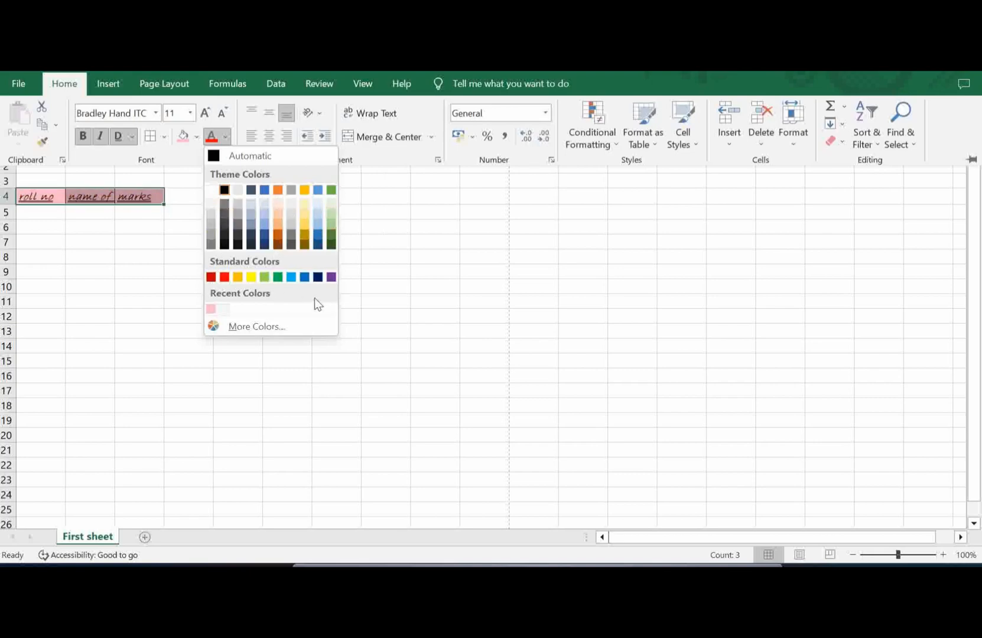
click(257, 330)
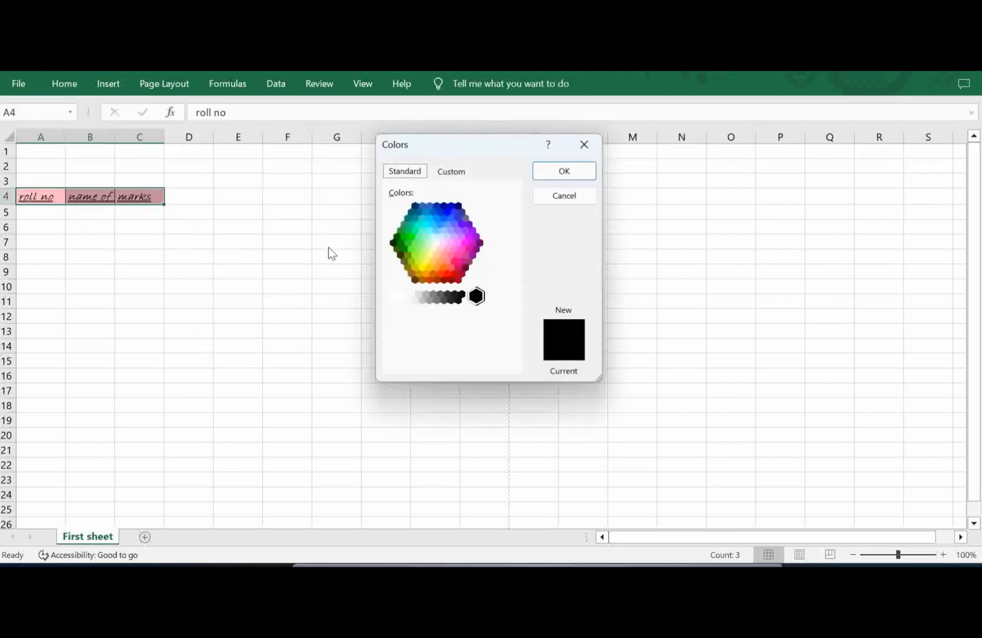
click(434, 224)
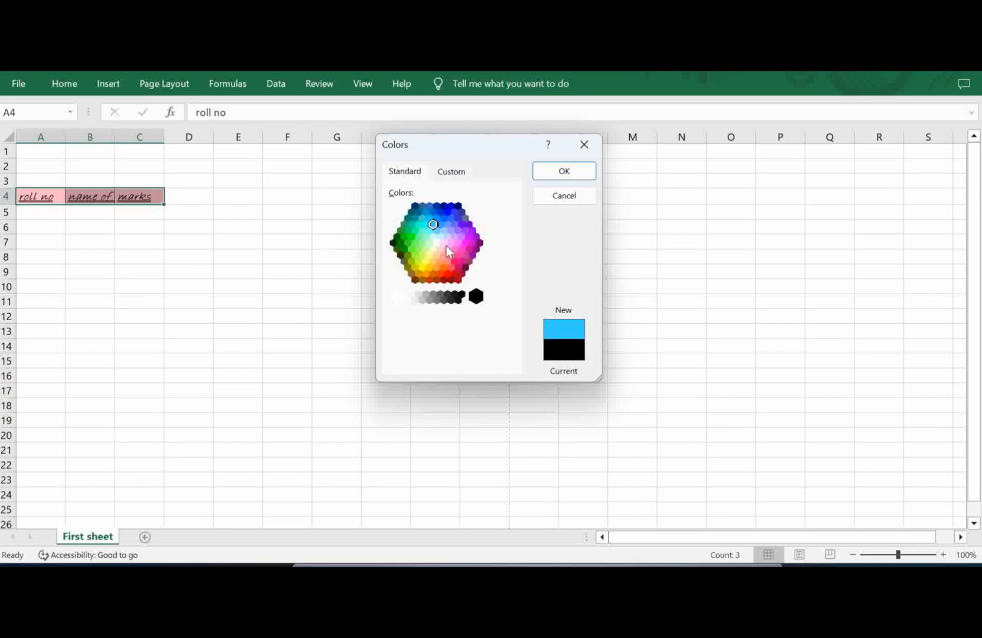
click(444, 219)
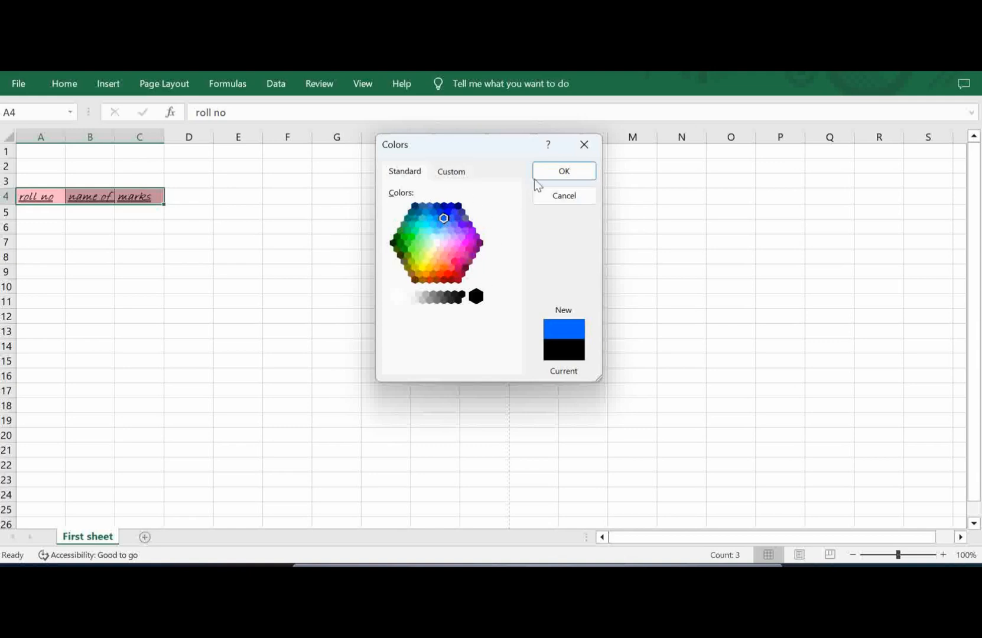
click(563, 177)
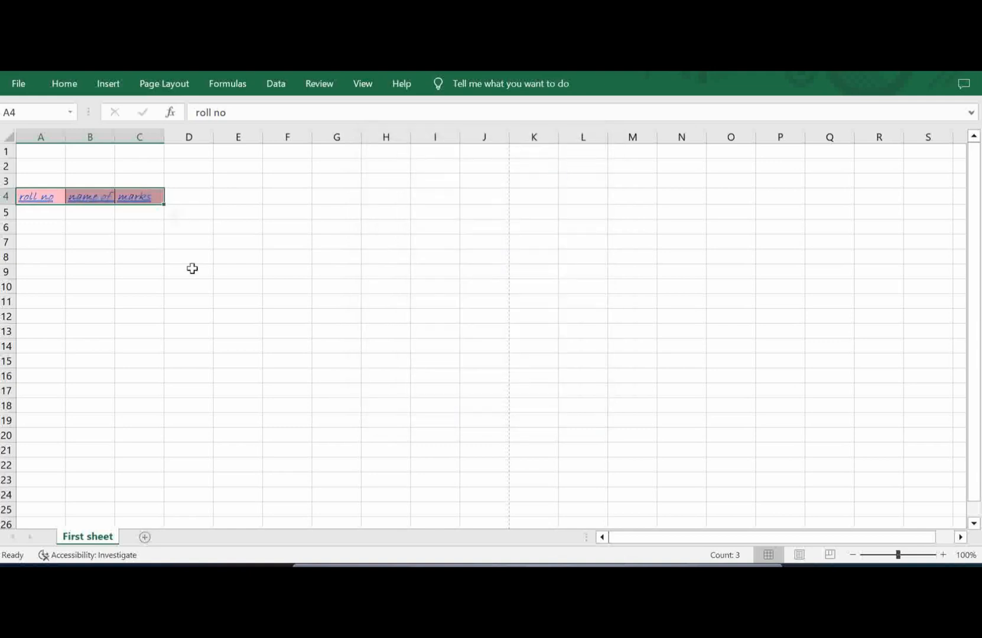
click(175, 270)
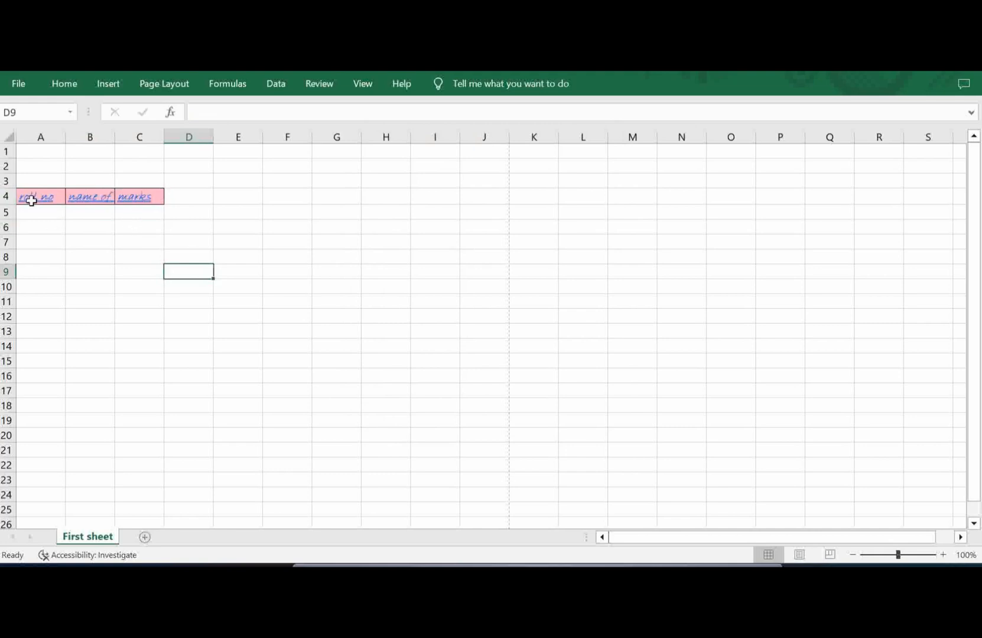
click(64, 87)
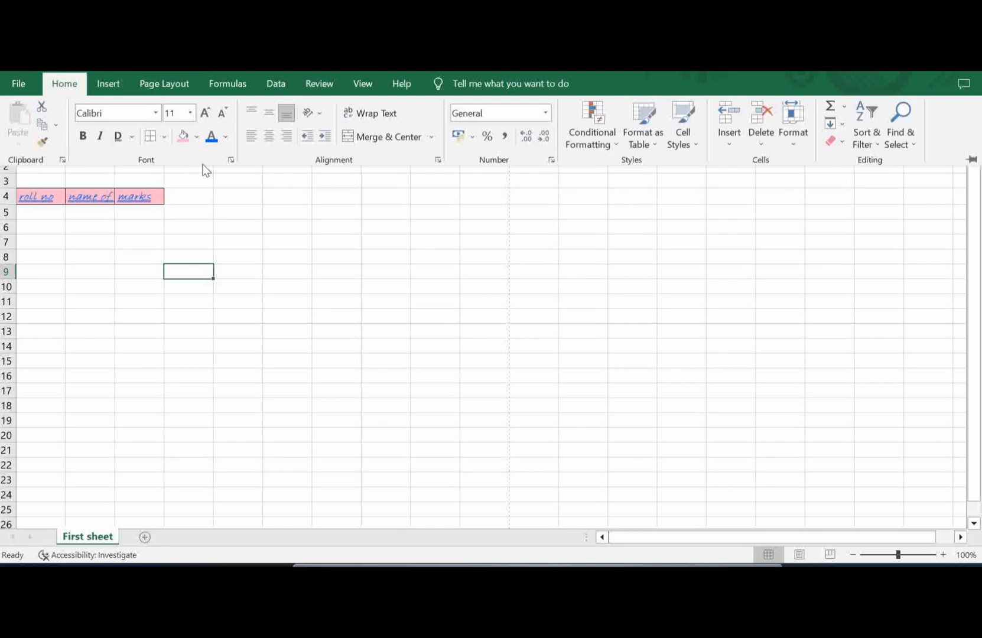
click(54, 229)
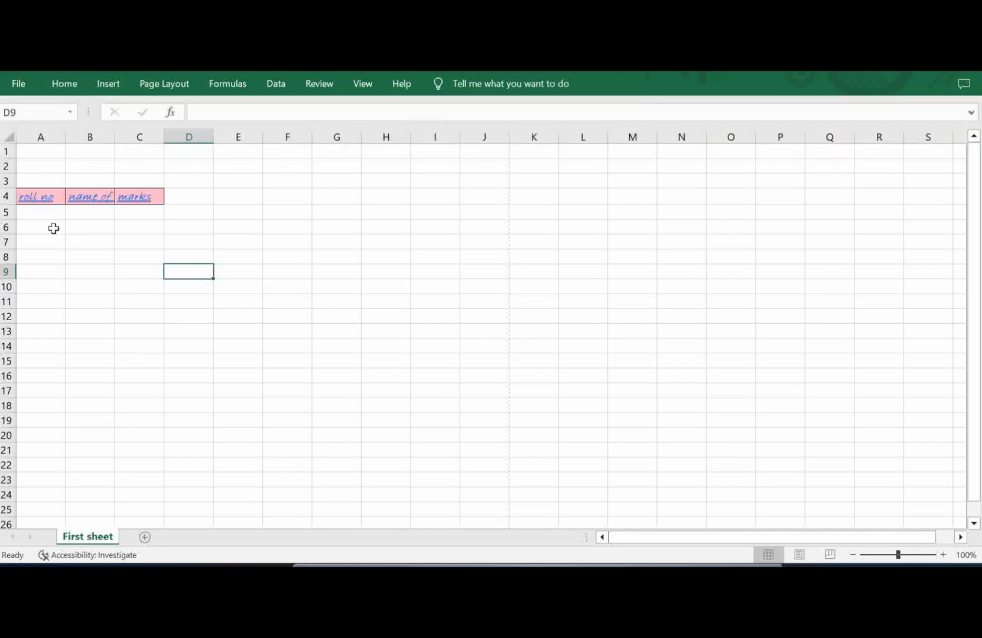
click(61, 87)
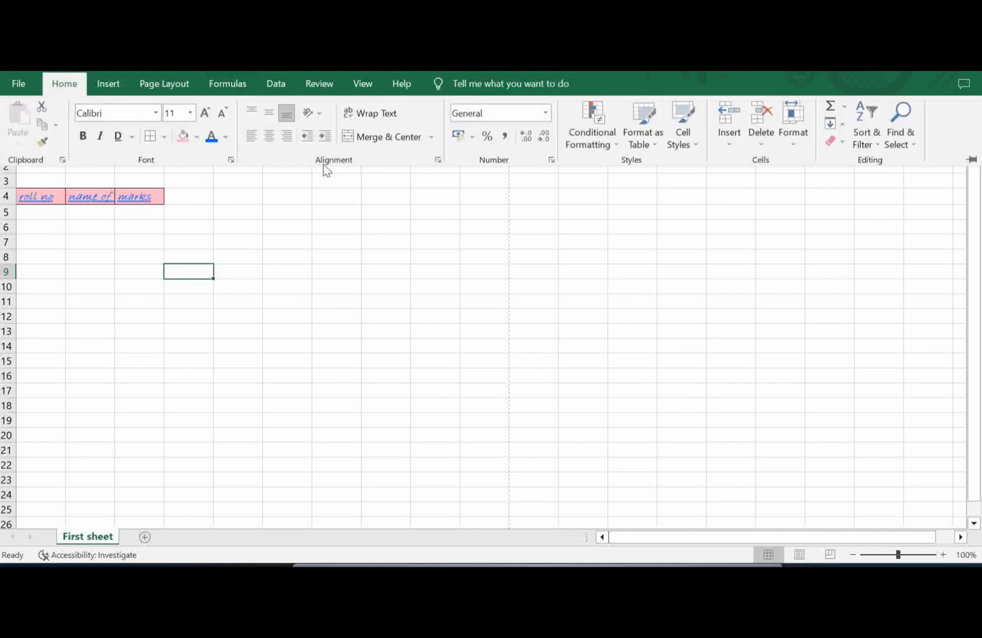
click(71, 240)
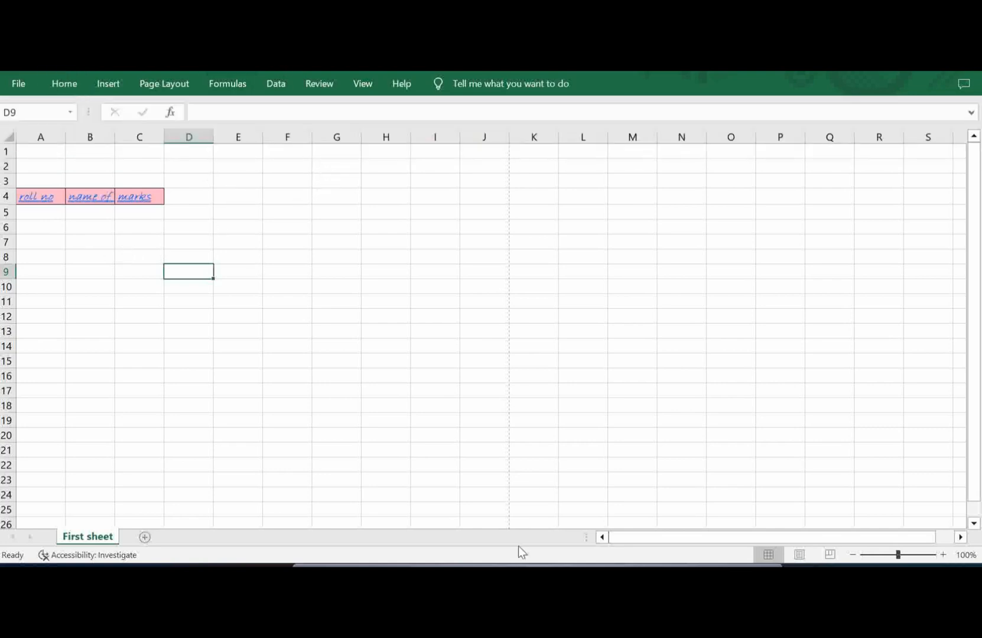